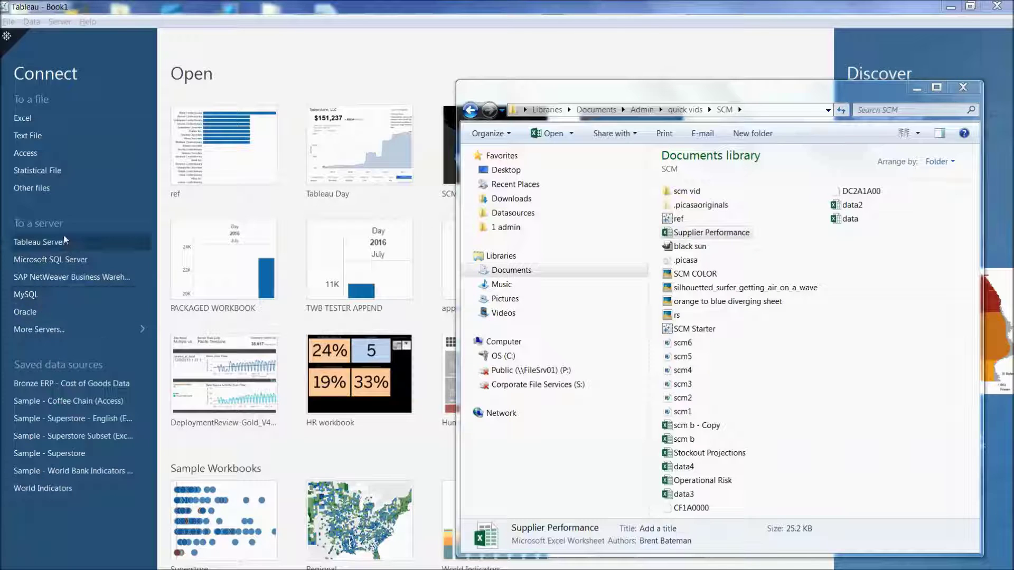
- Connect Supplier Performance.xlsx as a data source and move to a blank worksheet
drag(706, 232, 282, 86)
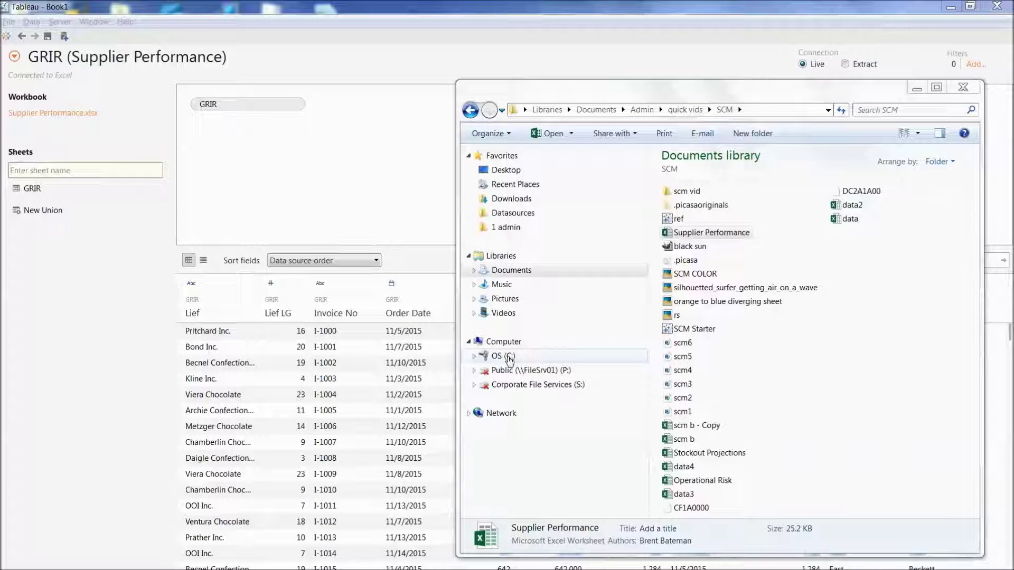
click(959, 94)
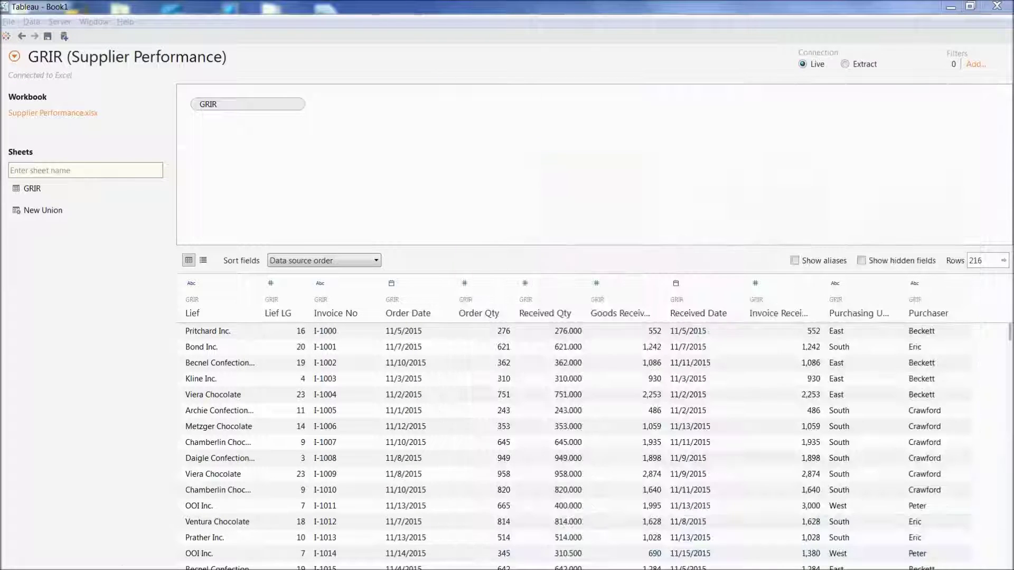
key(ctrl+Tab)
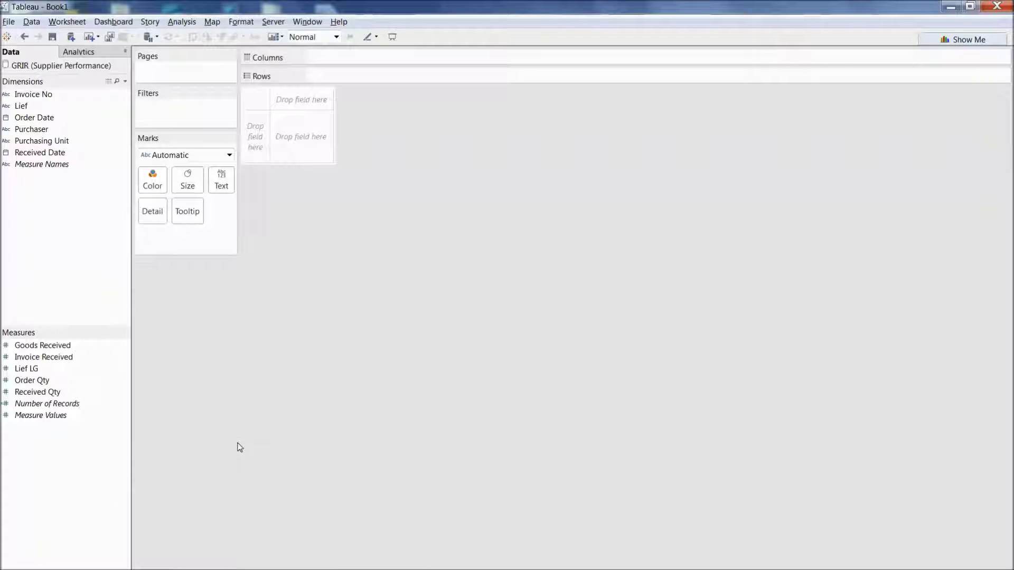
- Rename the Lief field to Supplier
click(32, 108)
right_click(32, 108)
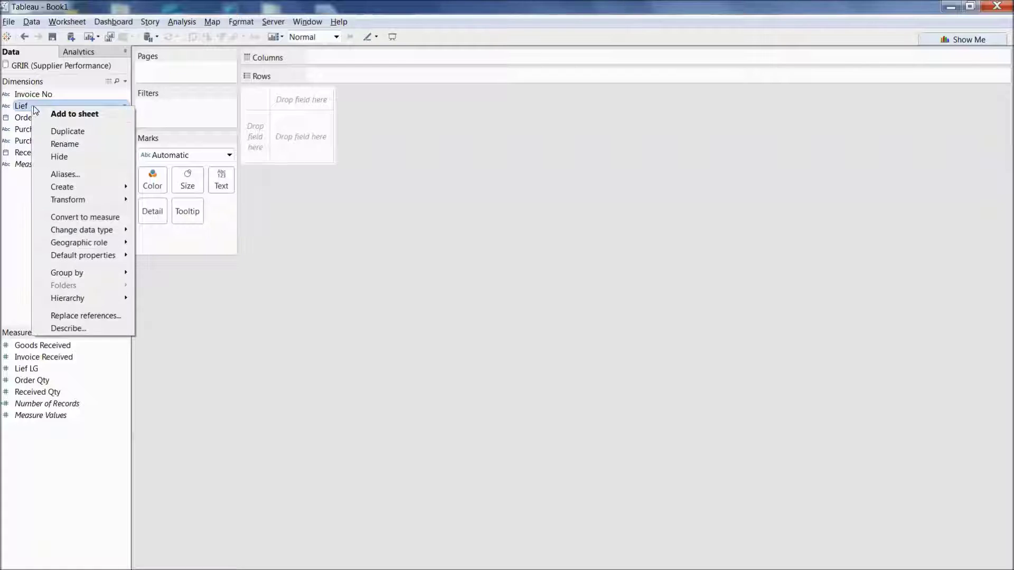
click(93, 150)
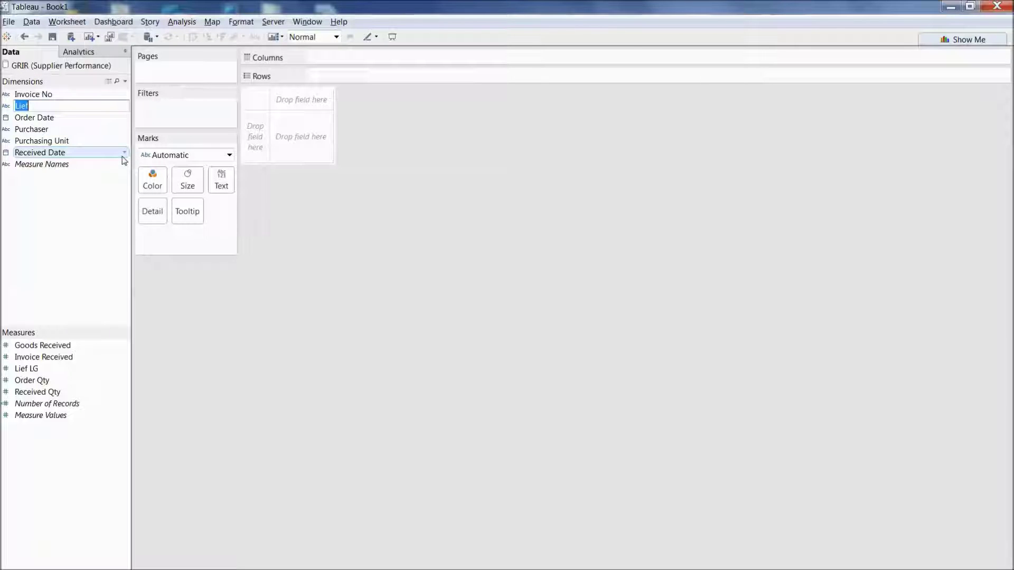
text(Supplier)
key(Return)
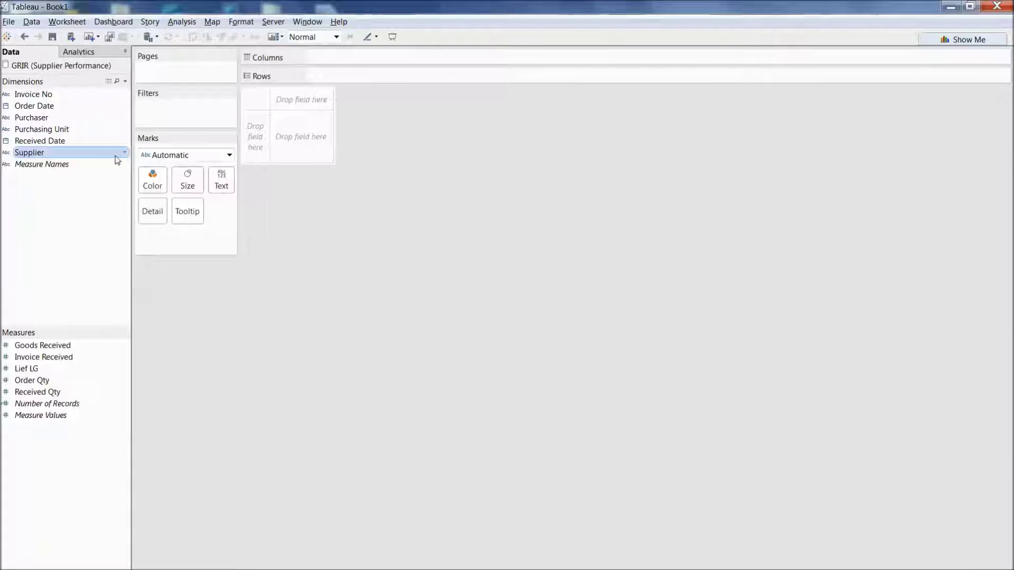
right_click(50, 153)
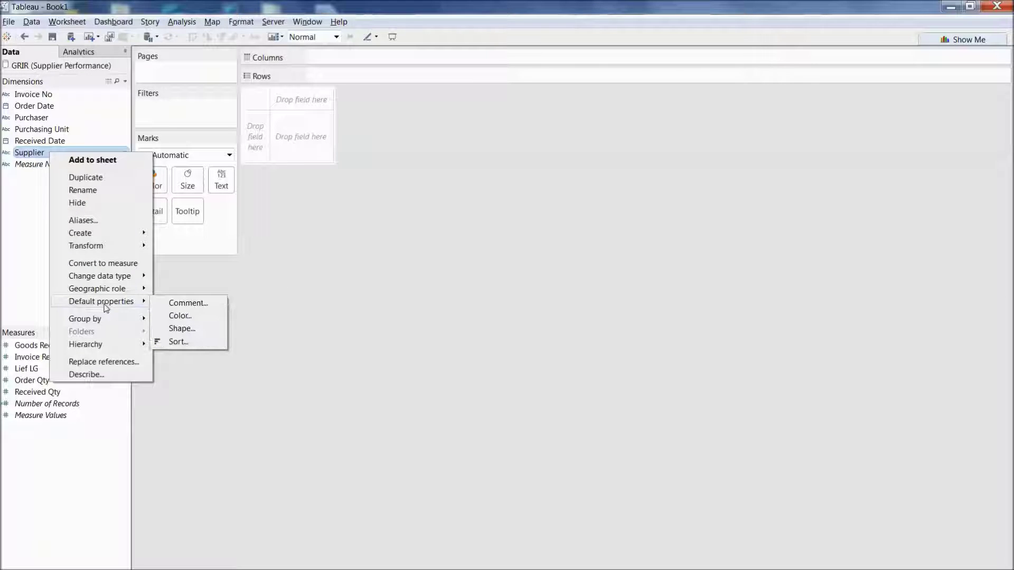
- Give the Supplier field the default comment 'These are our suppliers'
click(166, 303)
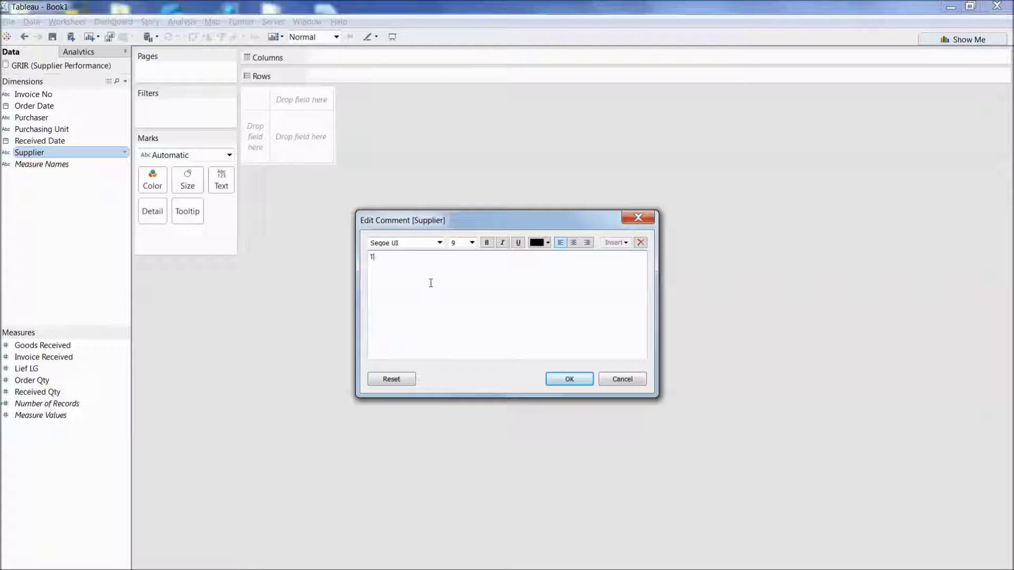
text(These are our suppliers)
click(569, 379)
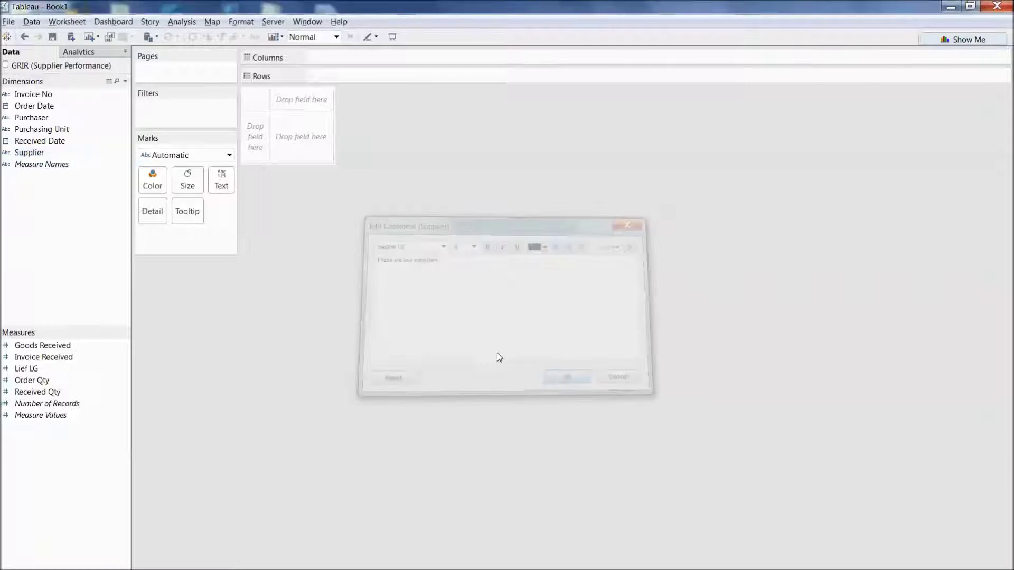
mouse_move(31, 155)
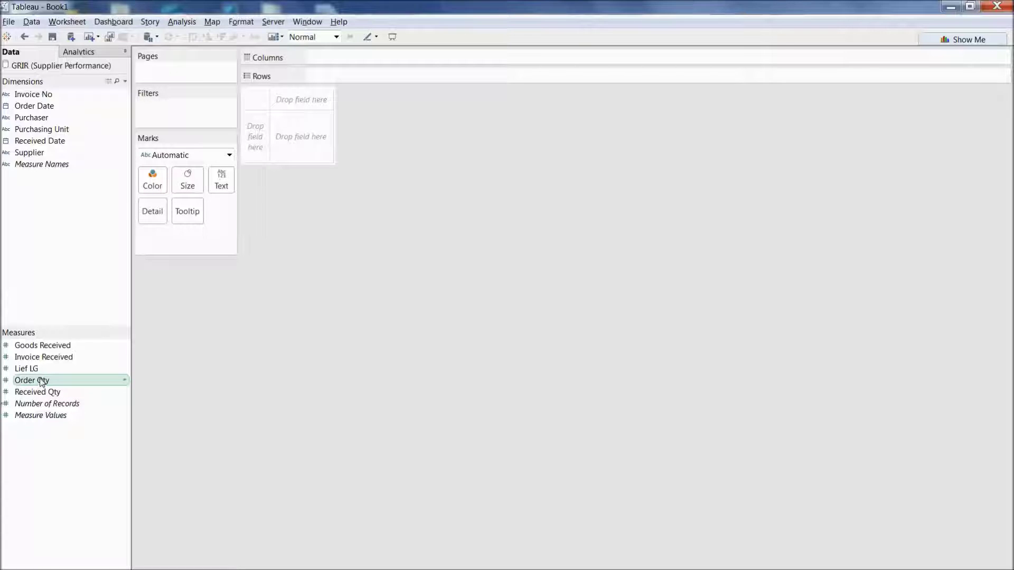
- Move Lief LG from Measures to Dimensions and rename it Supplier Number
drag(30, 372, 59, 196)
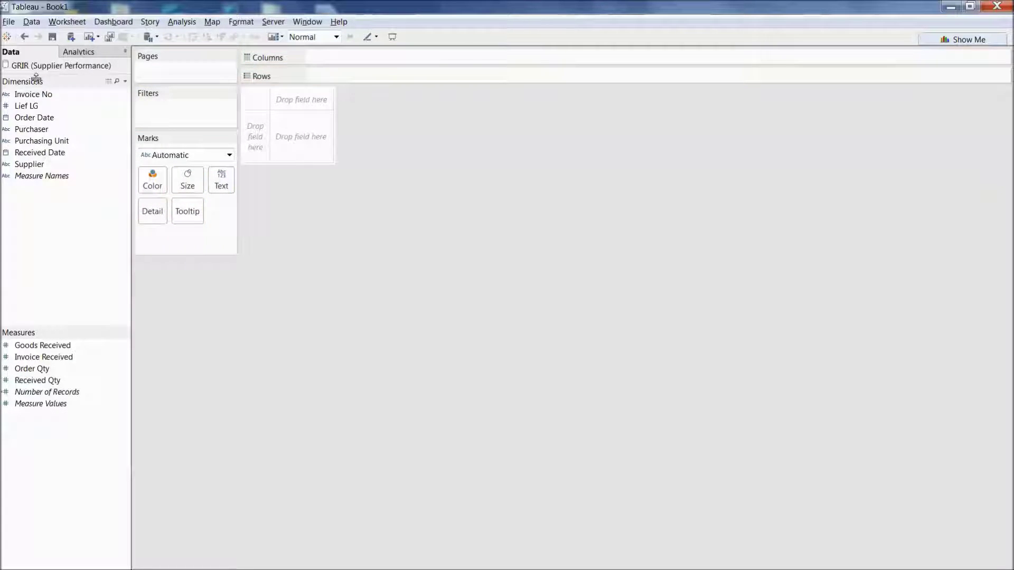
right_click(29, 106)
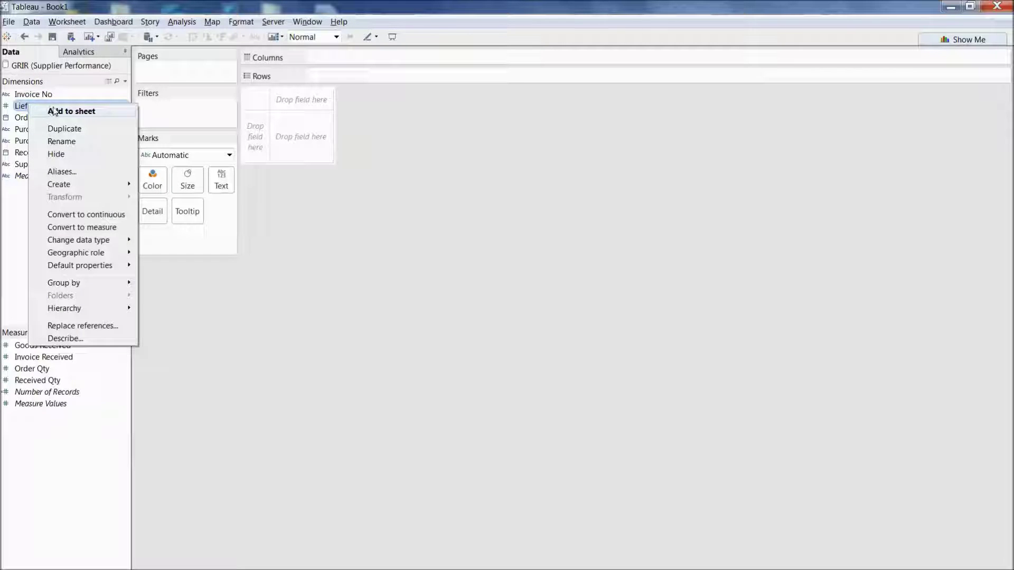
click(66, 141)
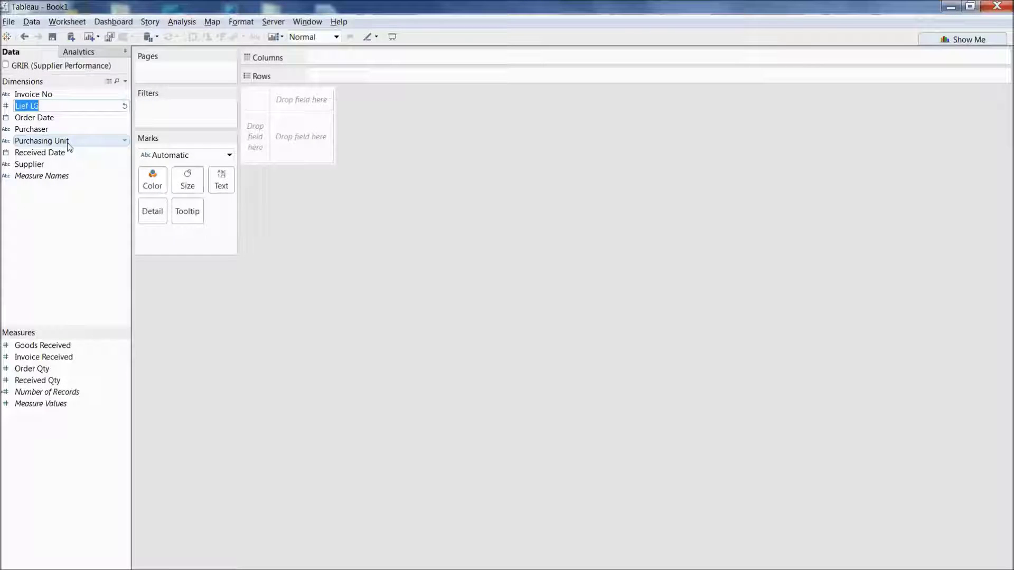
text(Supplier Number)
key(Return)
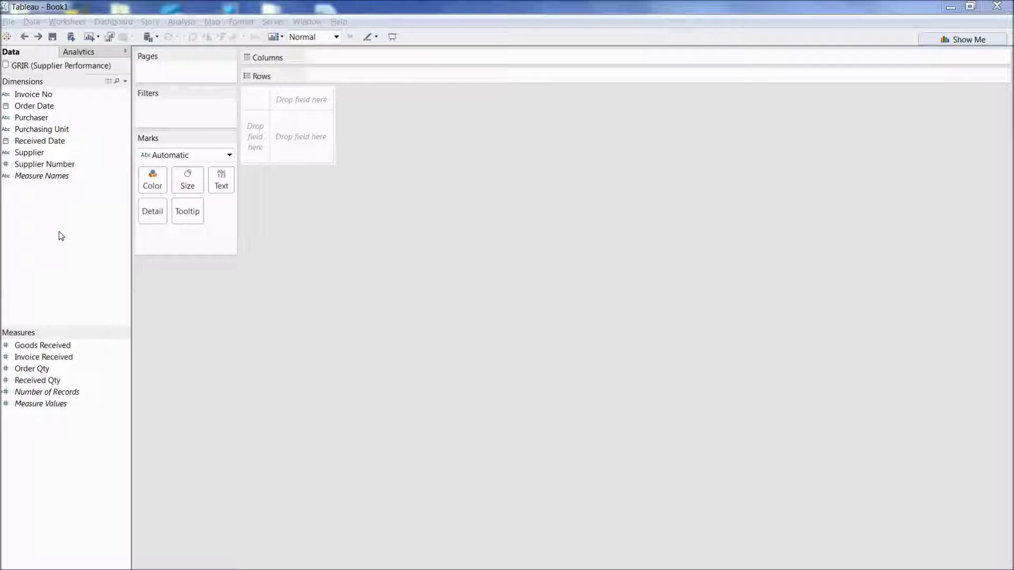
right_click(55, 381)
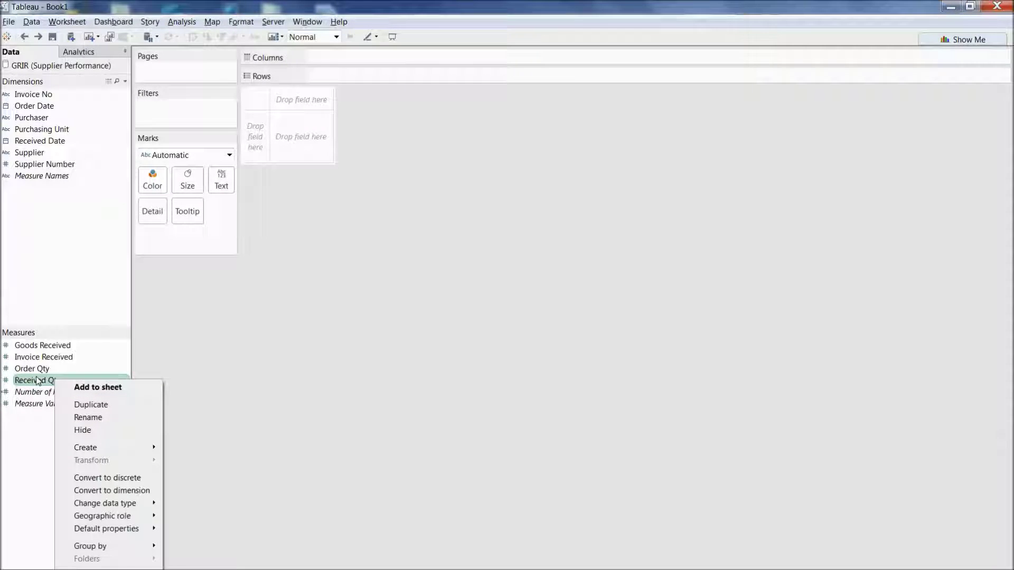
- Create a calculated field Delta Qty defined as [Received Qty]-[Order Qty]
mouse_move(82, 447)
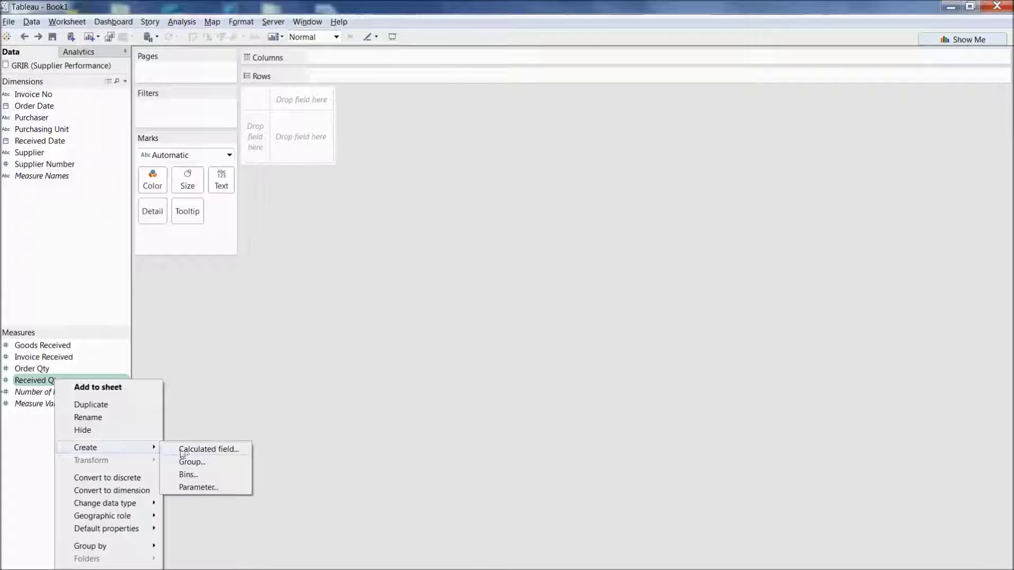
click(182, 449)
click(278, 200)
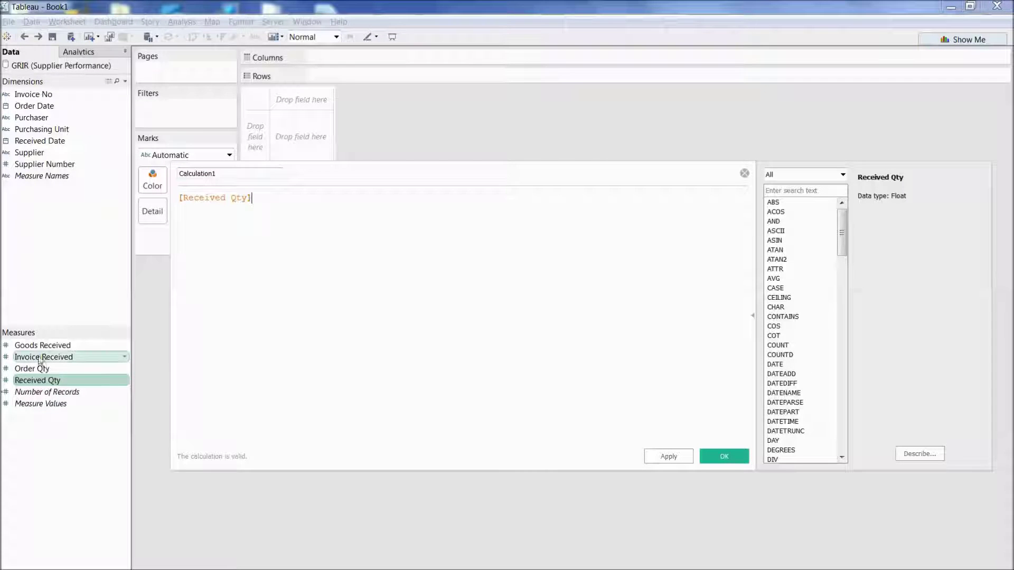
text(-)
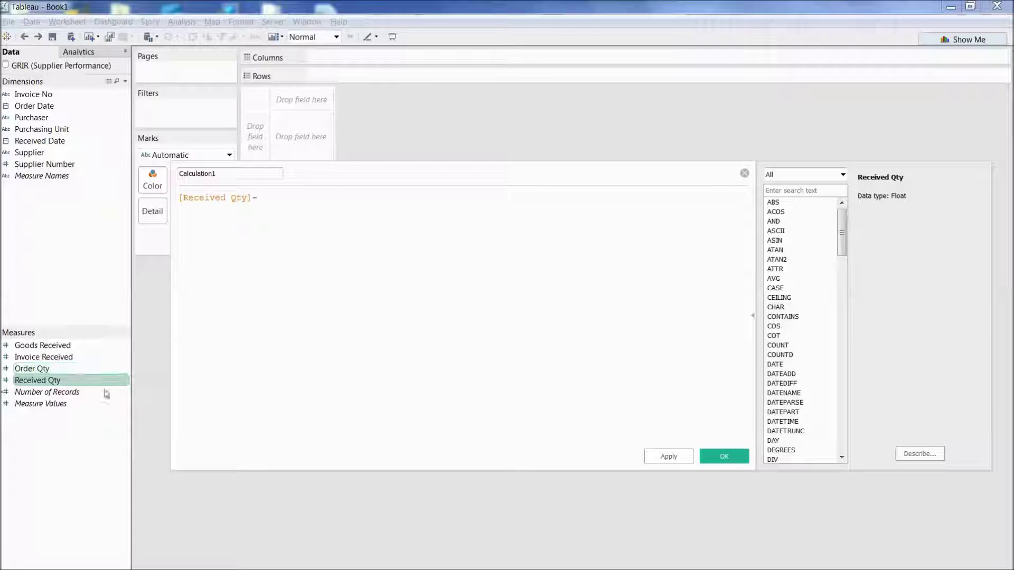
drag(79, 369, 472, 290)
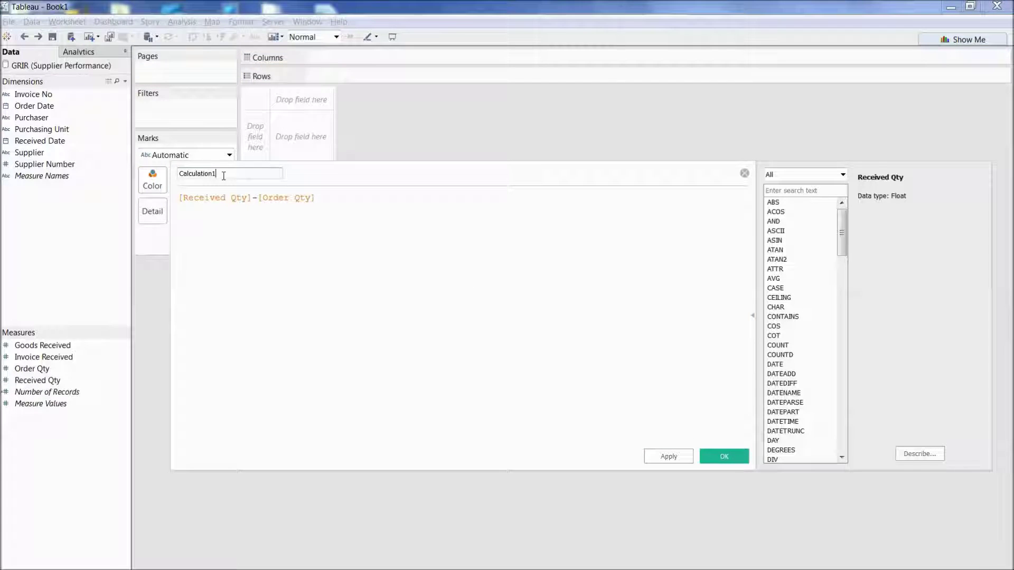
drag(221, 173, 117, 173)
text(Delta Qty)
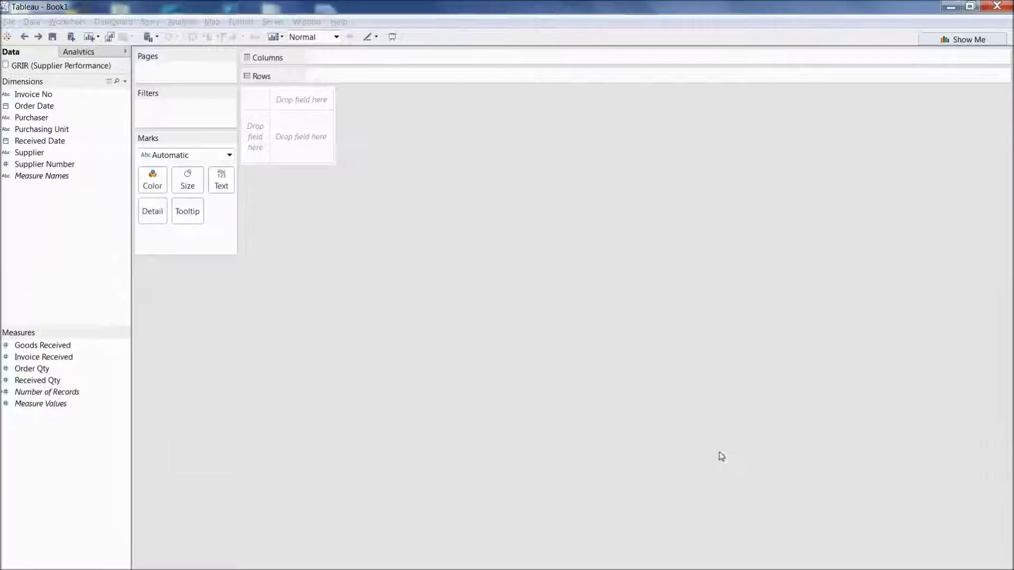
click(723, 456)
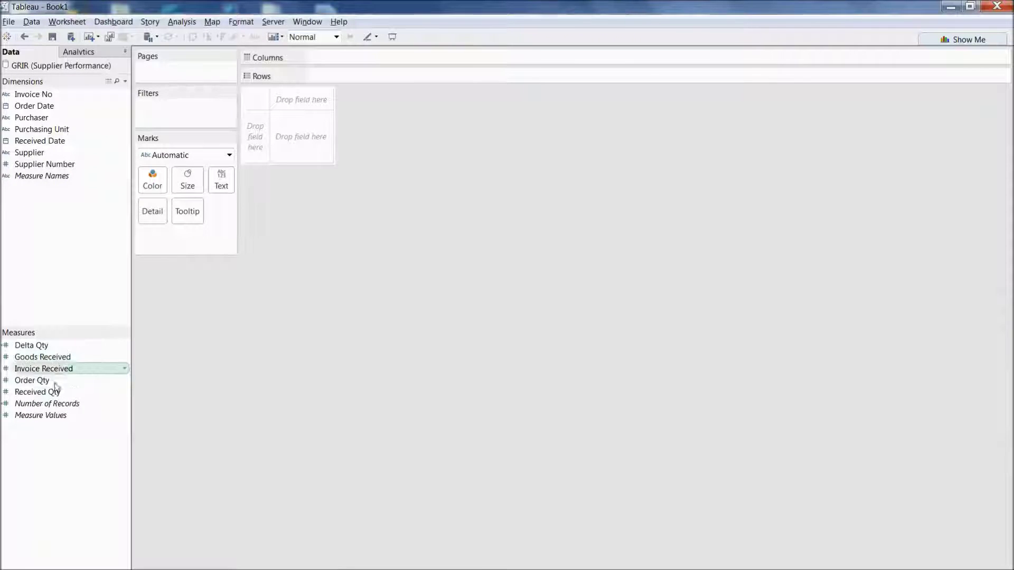
- Chart SUM(Delta Qty) per Supplier as horizontal bars using Show Me
ctrl+click(51, 157)
click(938, 41)
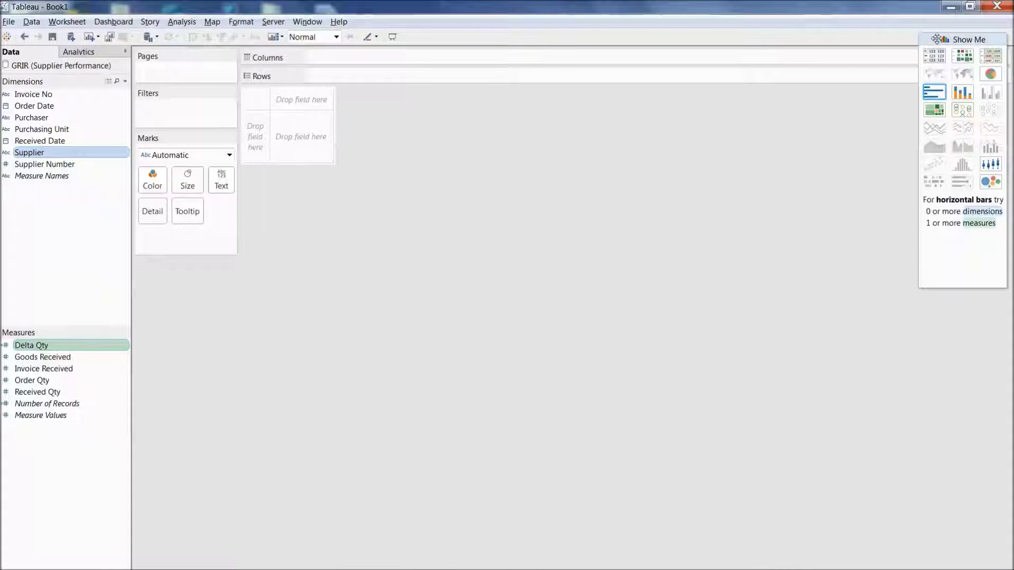
click(933, 96)
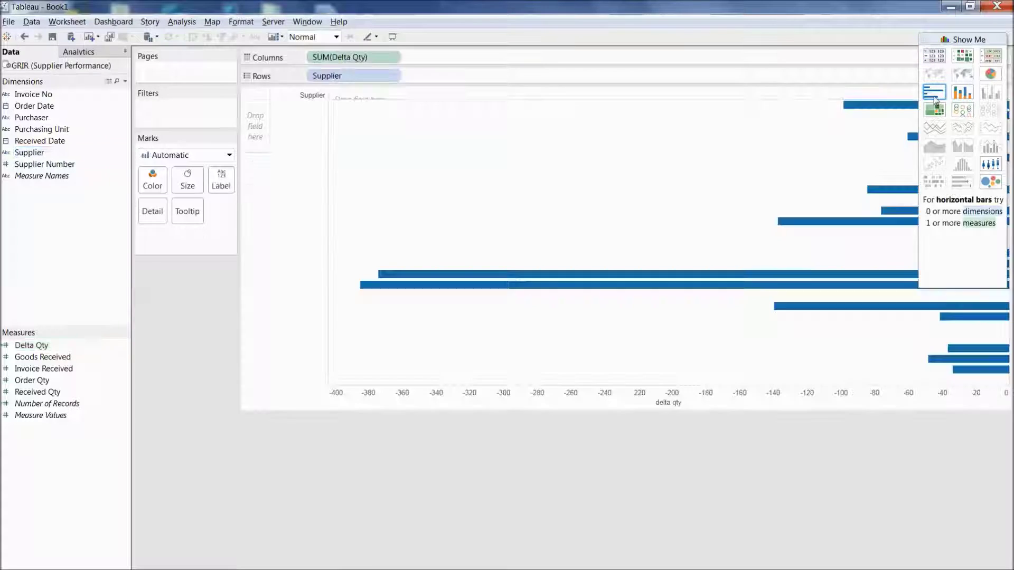
click(926, 40)
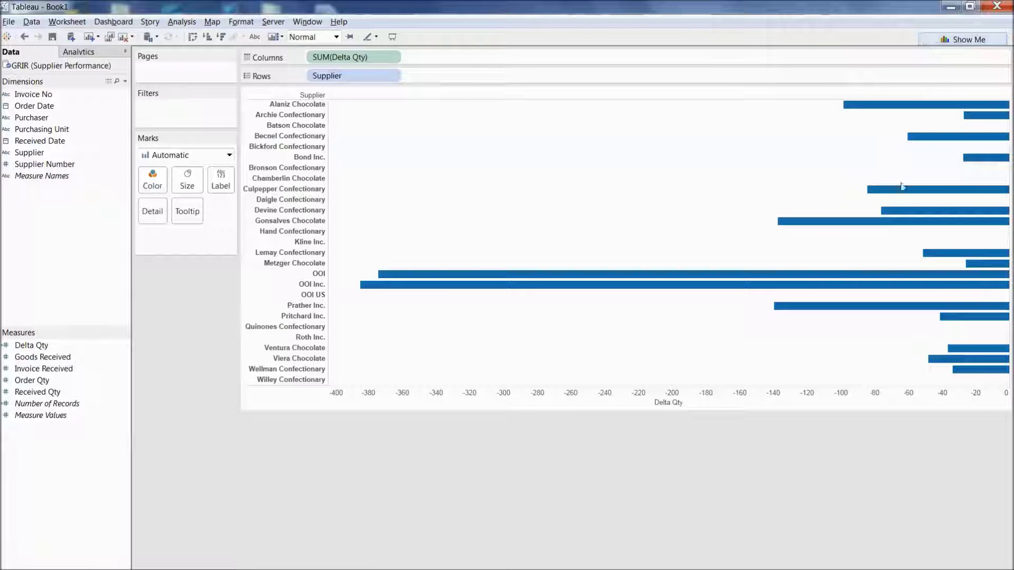
- Group the OOI, OOI Inc. and OOI US bars into one row at -758.7
click(318, 274)
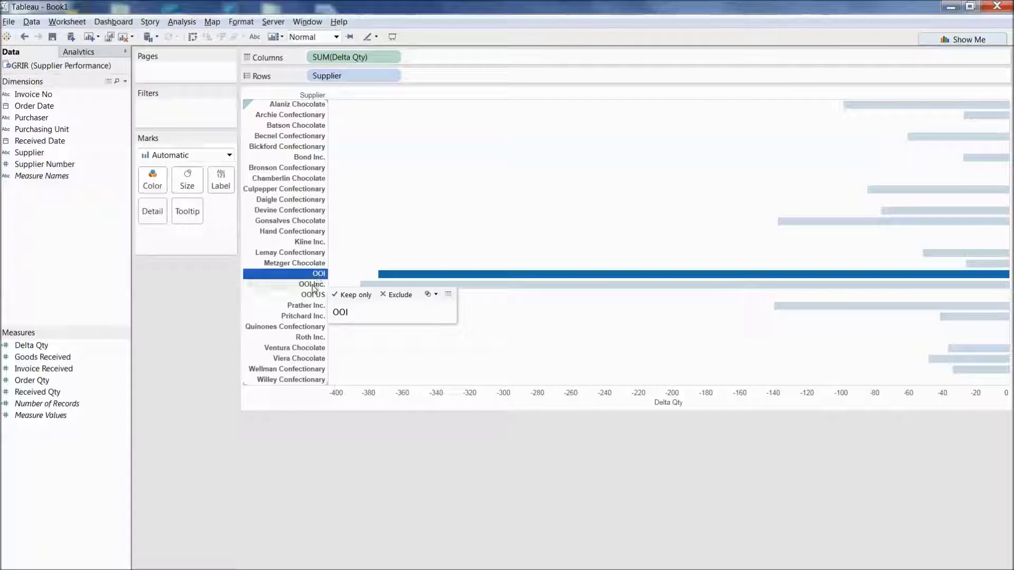
drag(319, 275, 315, 296)
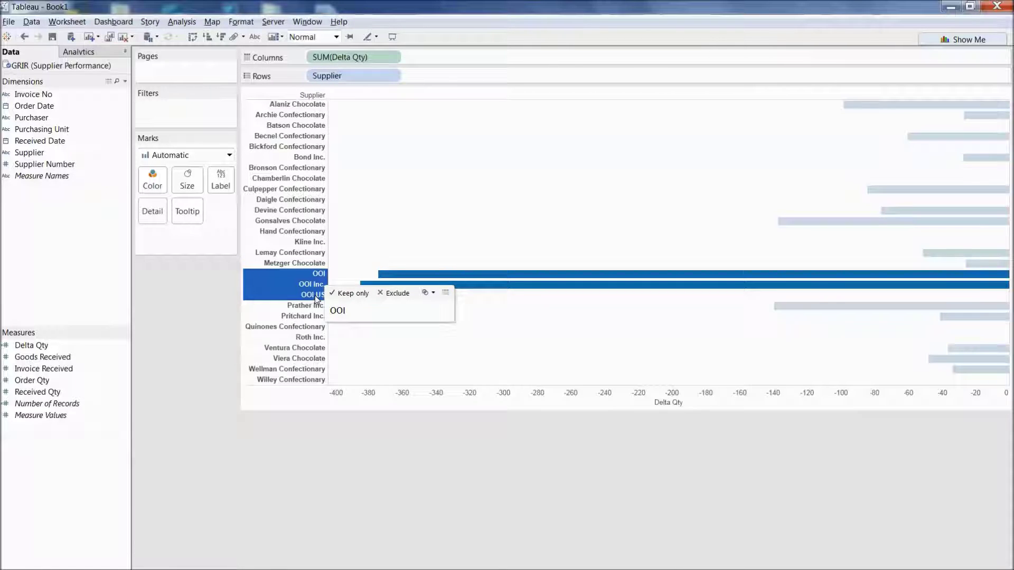
click(458, 313)
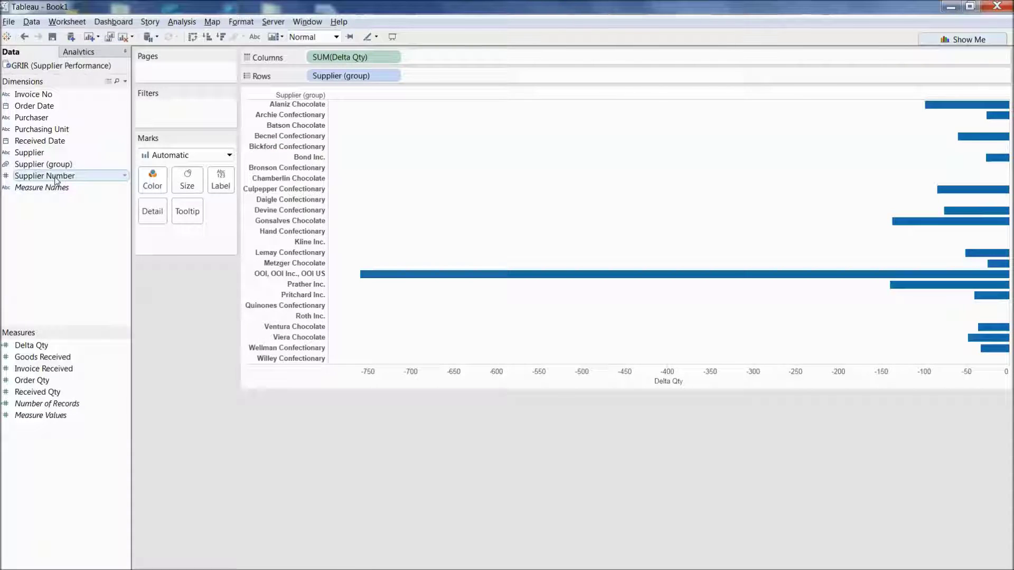
- Create a Supplier group that merges all 'ooi' suppliers into OOI INTERNATIONAL
right_click(34, 153)
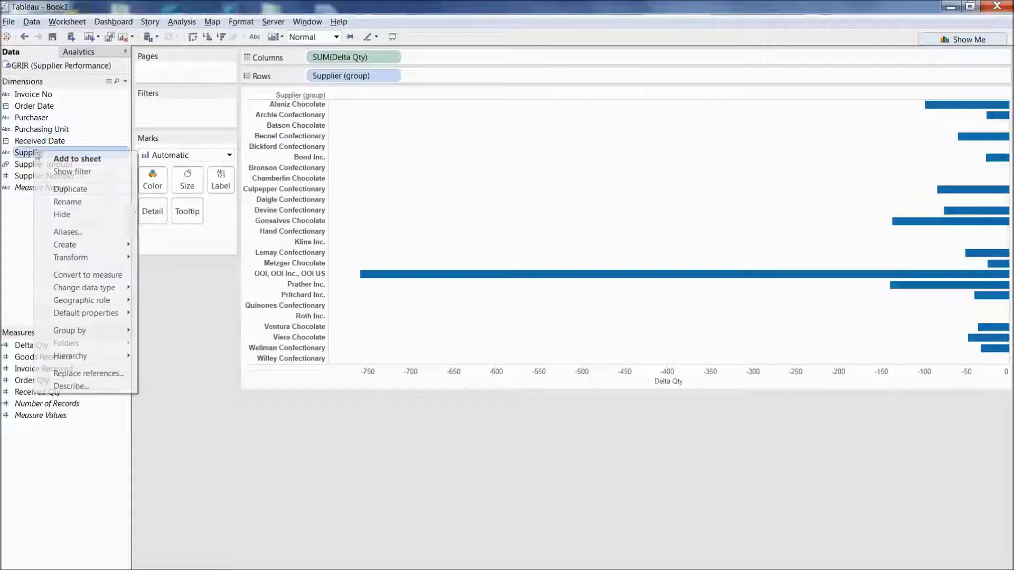
mouse_move(127, 245)
click(175, 262)
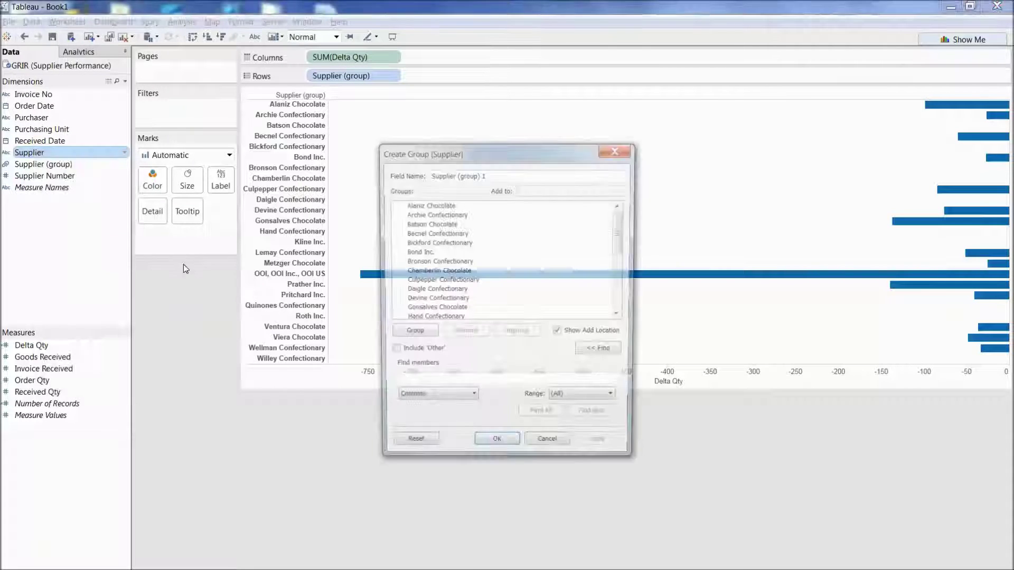
click(493, 387)
text(oo)
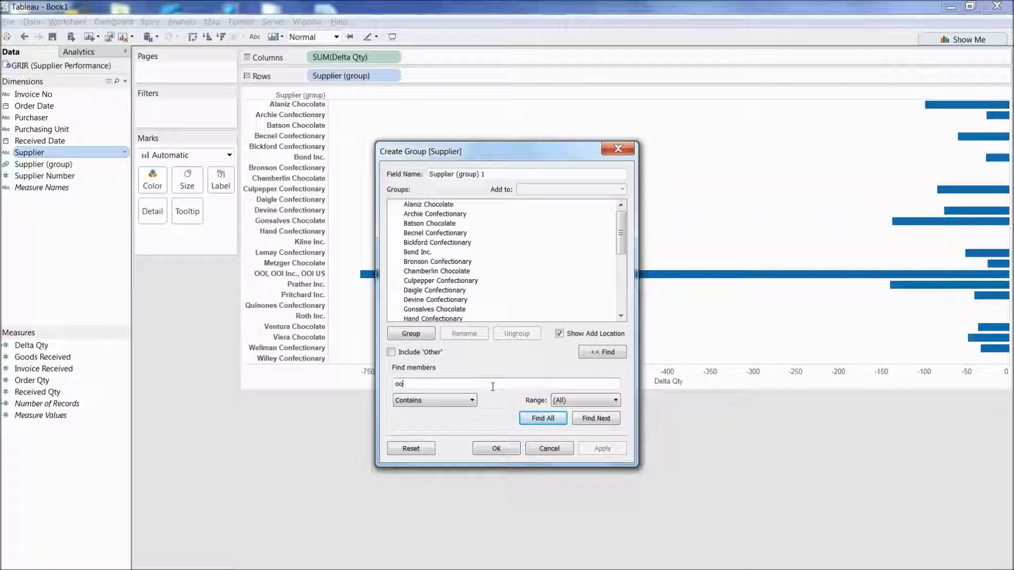
text(i)
click(551, 420)
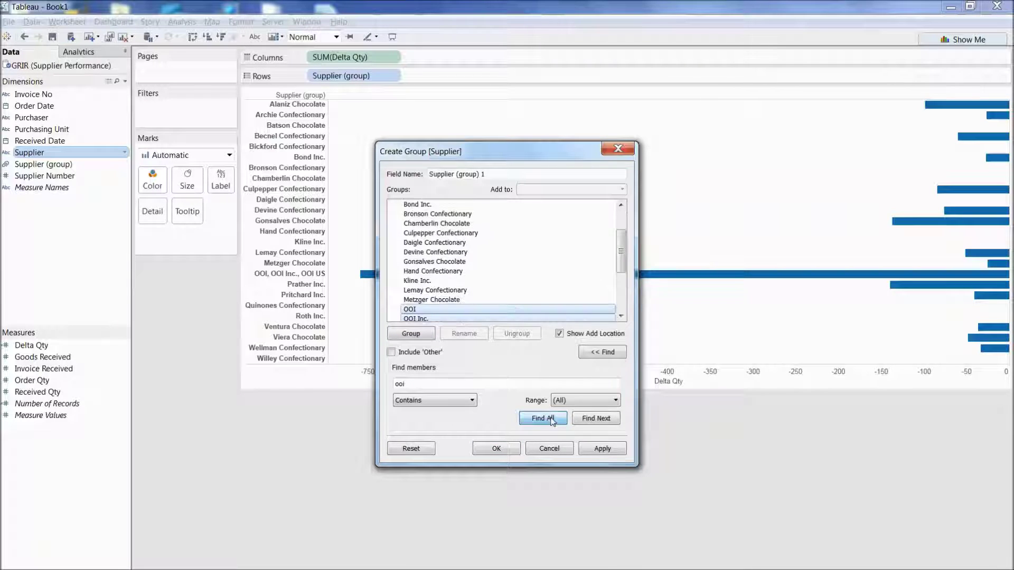
click(431, 334)
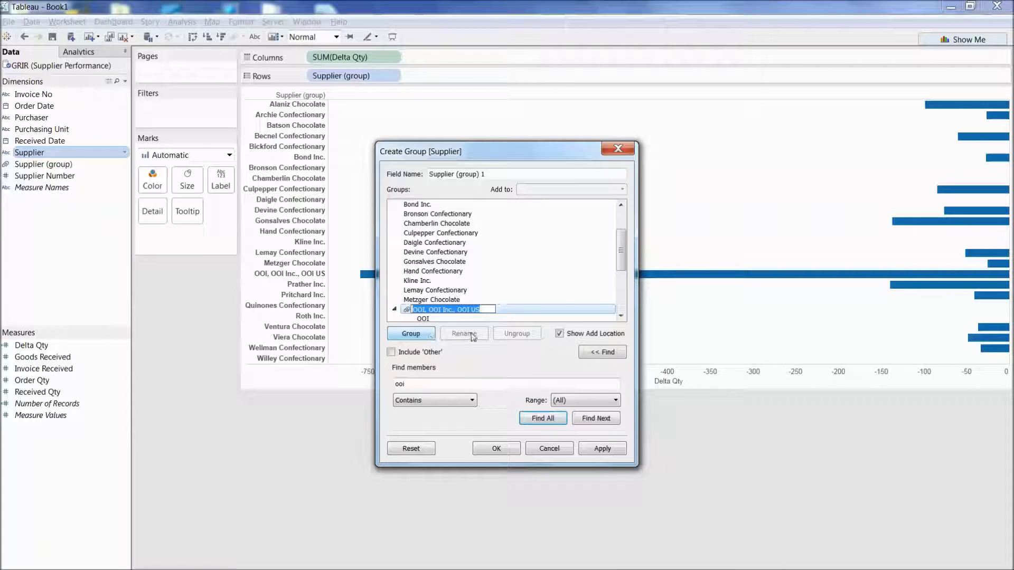
text(OOI INTERNA)
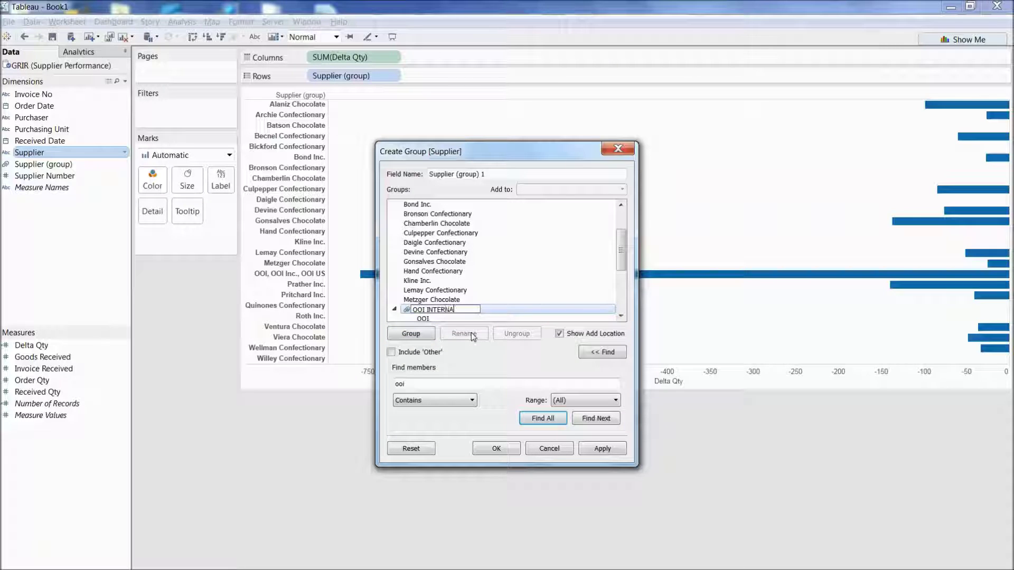
text(TIONAL)
click(603, 453)
click(499, 448)
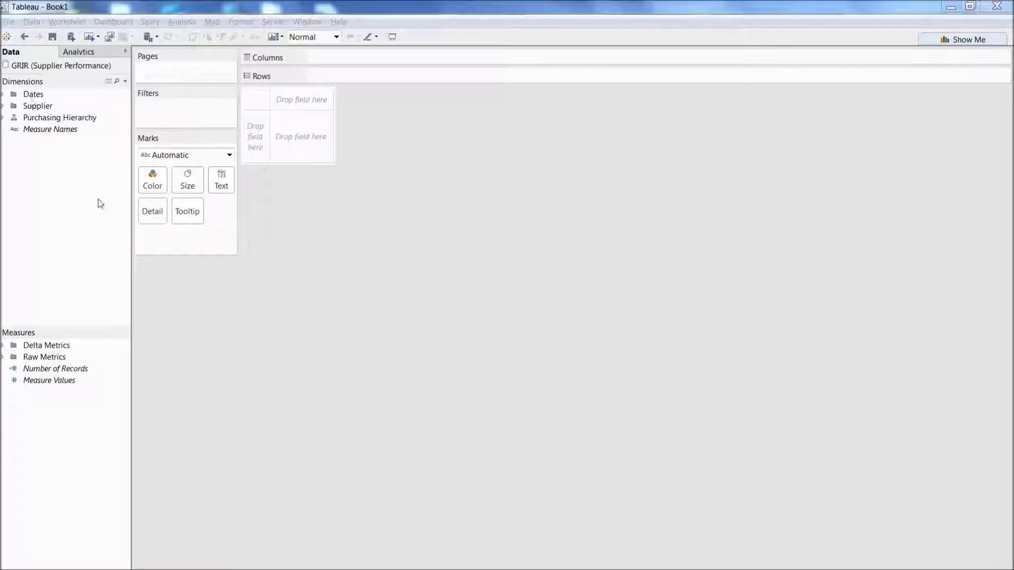
- Switch to the Book2 window and back to Book1
key(alt+Tab)
key(Tab)
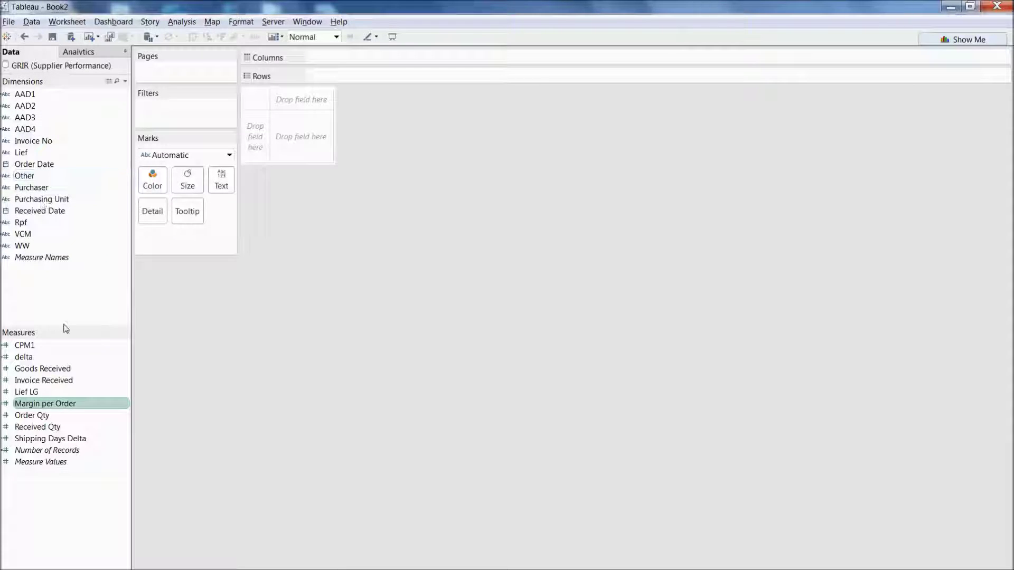
key(alt+Tab)
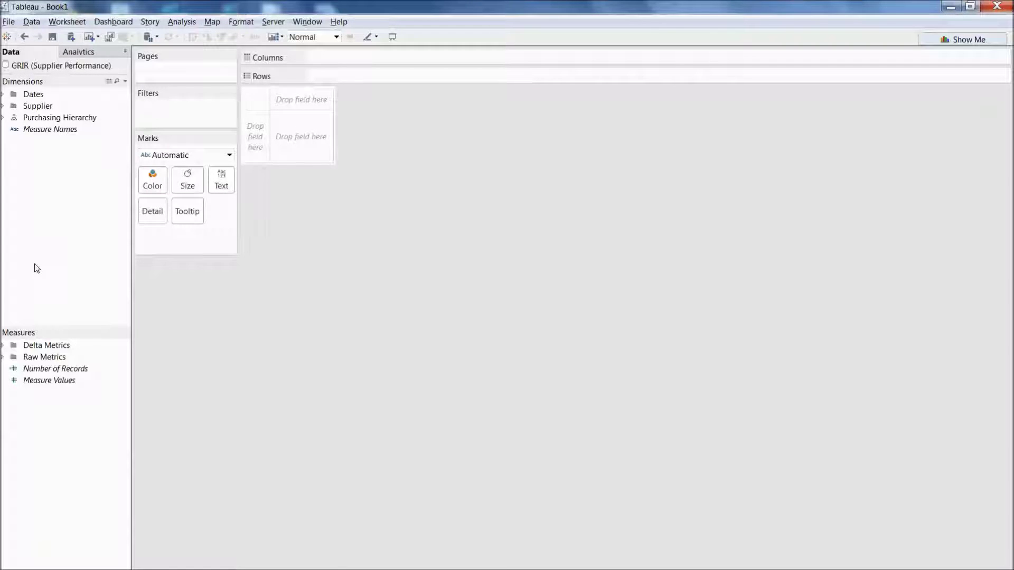
- Publish GRIR (Supplier Performance) to Tableau Server, overwriting the existing published copy
right_click(65, 67)
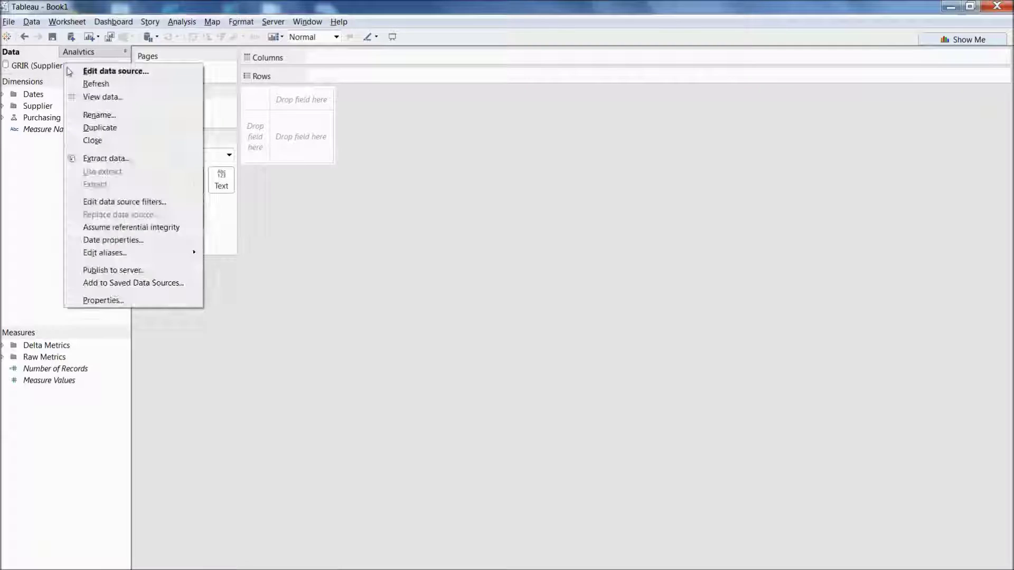
click(113, 270)
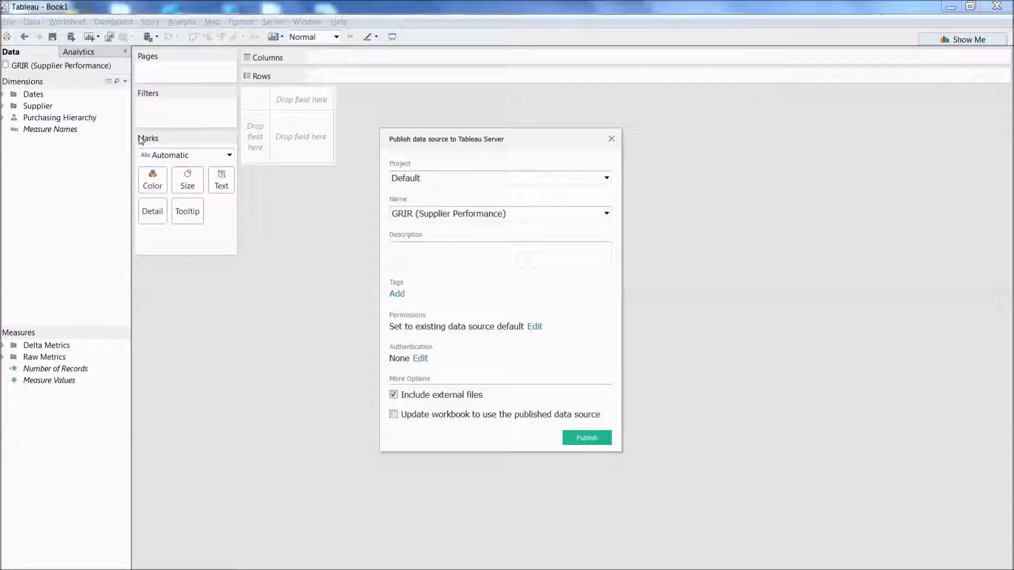
click(587, 438)
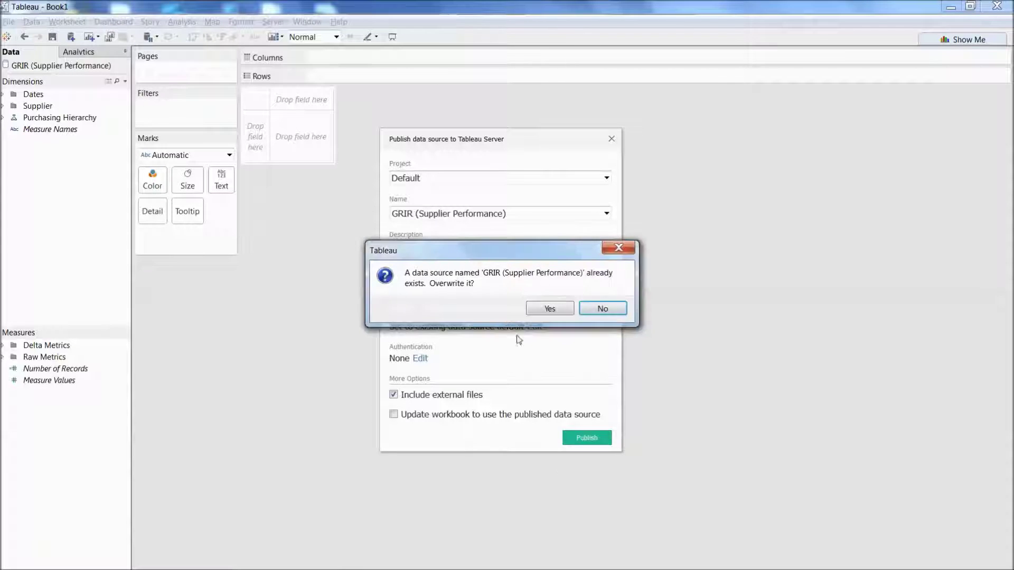
click(549, 309)
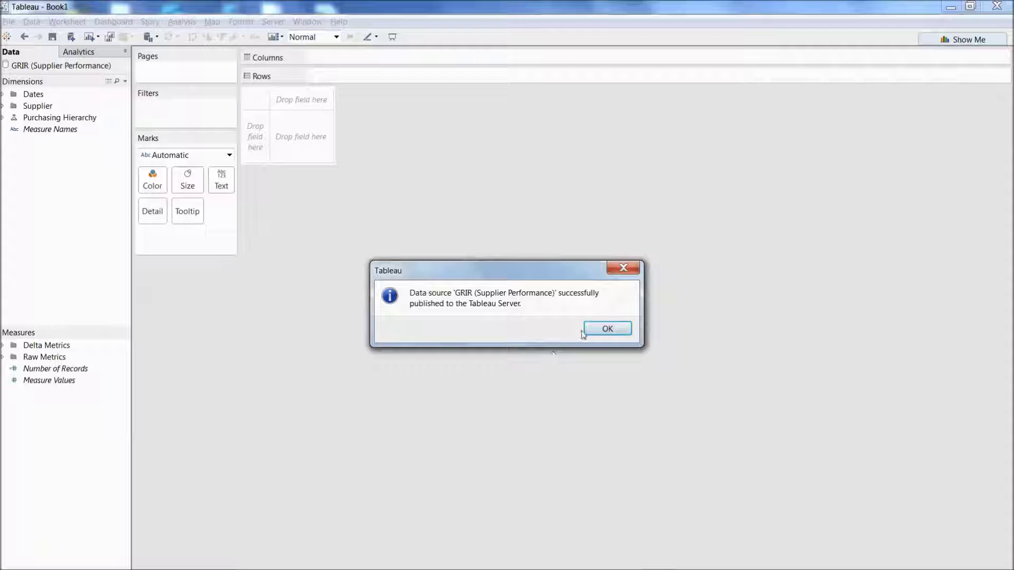
click(583, 331)
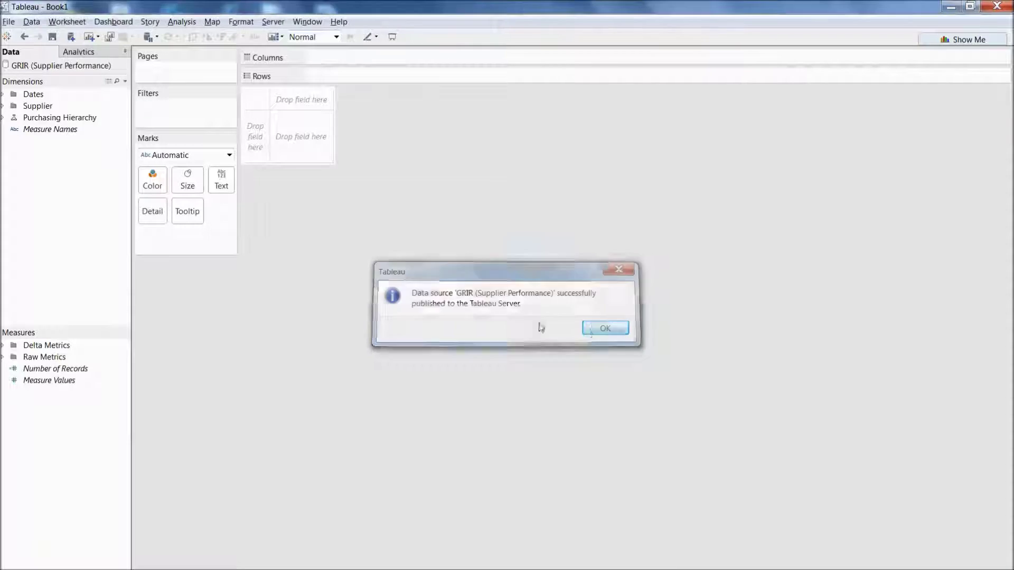
click(72, 37)
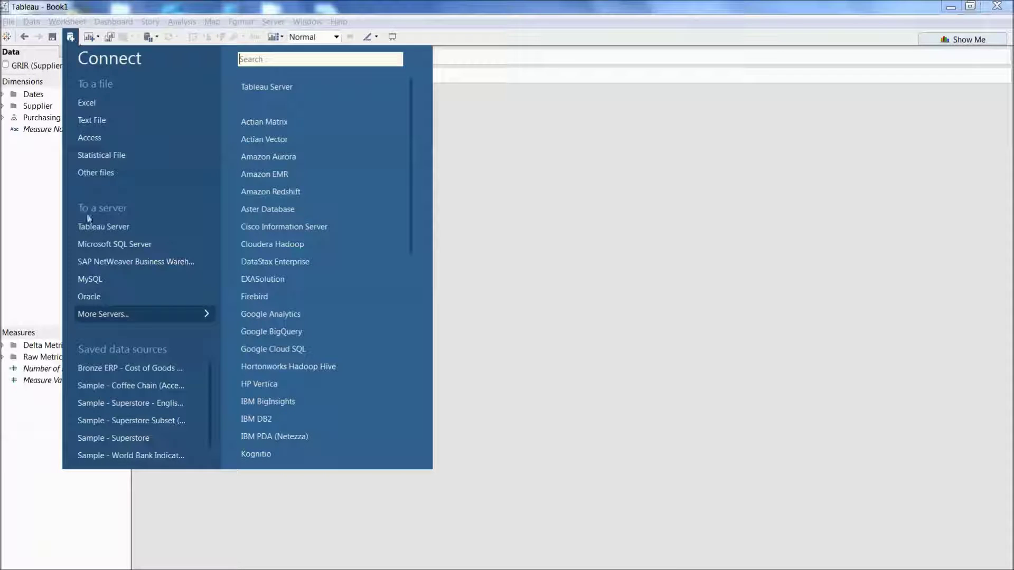
- Connect to the published GRIR (Supplier Performance) source on Tableau Server, found by searching 'gr'
click(117, 230)
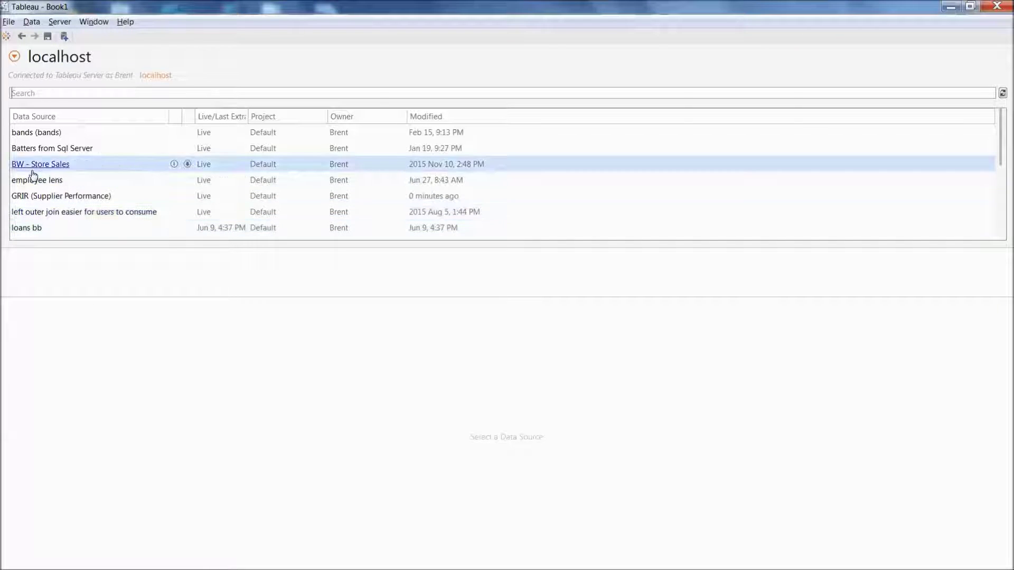
text(gr)
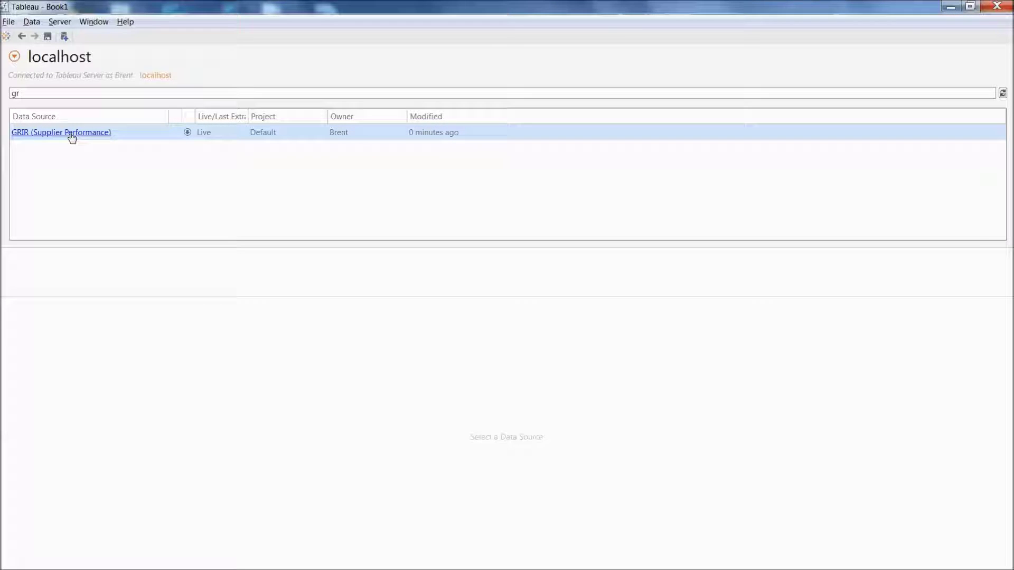
click(71, 136)
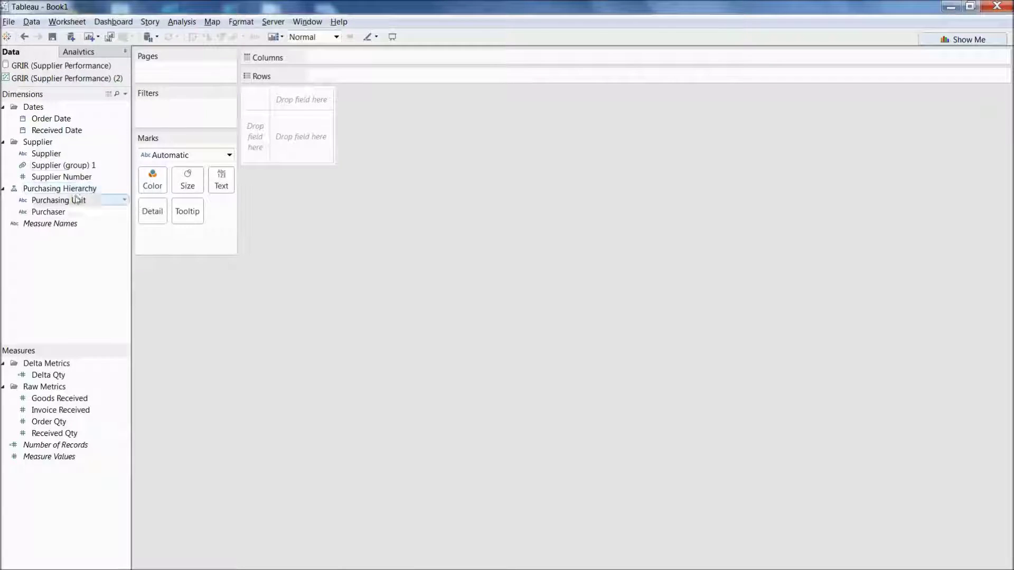
- Place Supplier (group) 1 on Rows and Delta Qty on Columns
drag(79, 165, 344, 77)
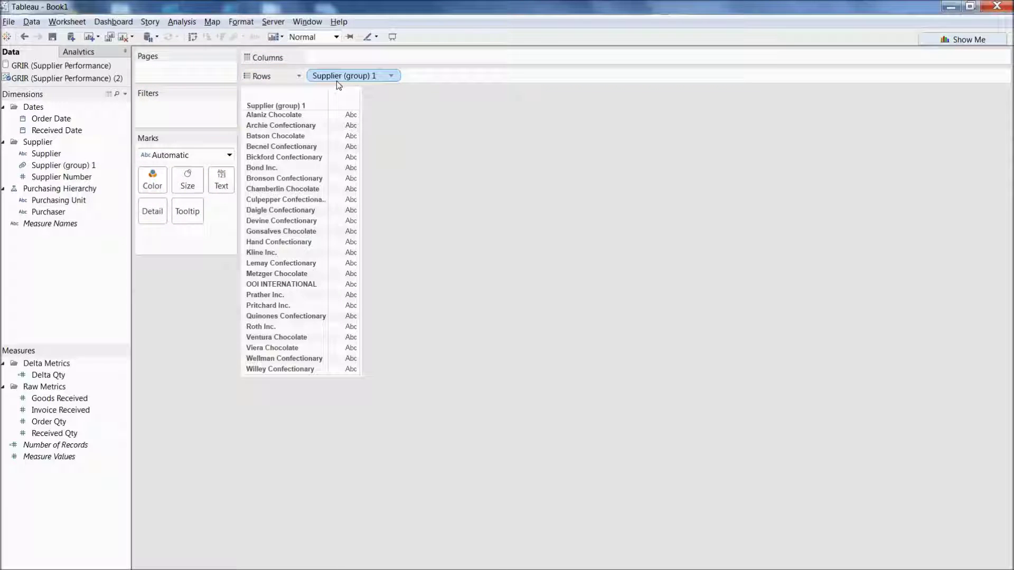
click(48, 375)
drag(48, 376, 358, 59)
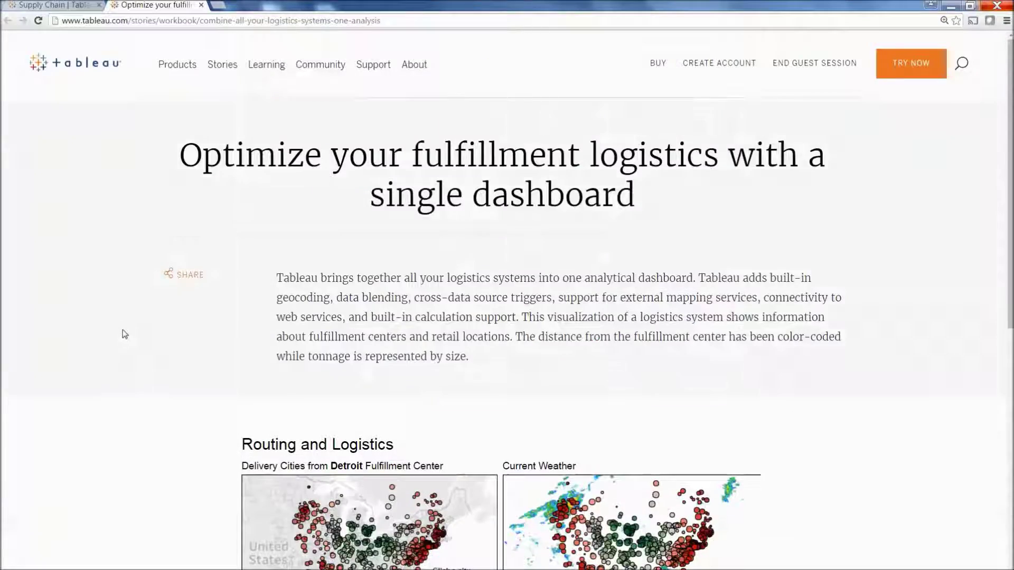
- Scroll the tableau.com page to the Routing and Logistics example dashboards, then bring up the window switcher
scroll(124, 334, down, 3)
scroll(124, 334, down, 2)
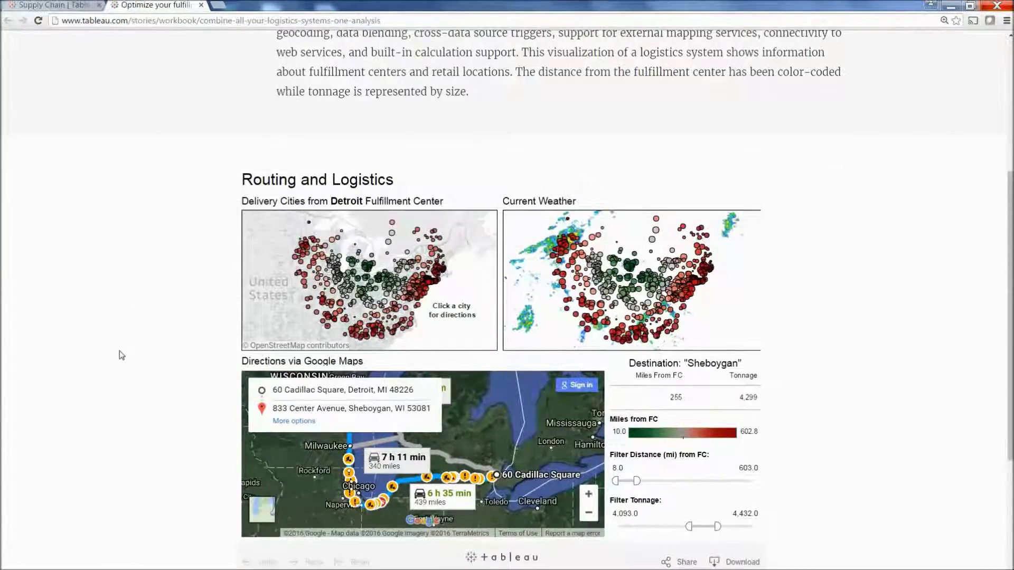
scroll(123, 353, down, 3)
scroll(123, 354, up, 2)
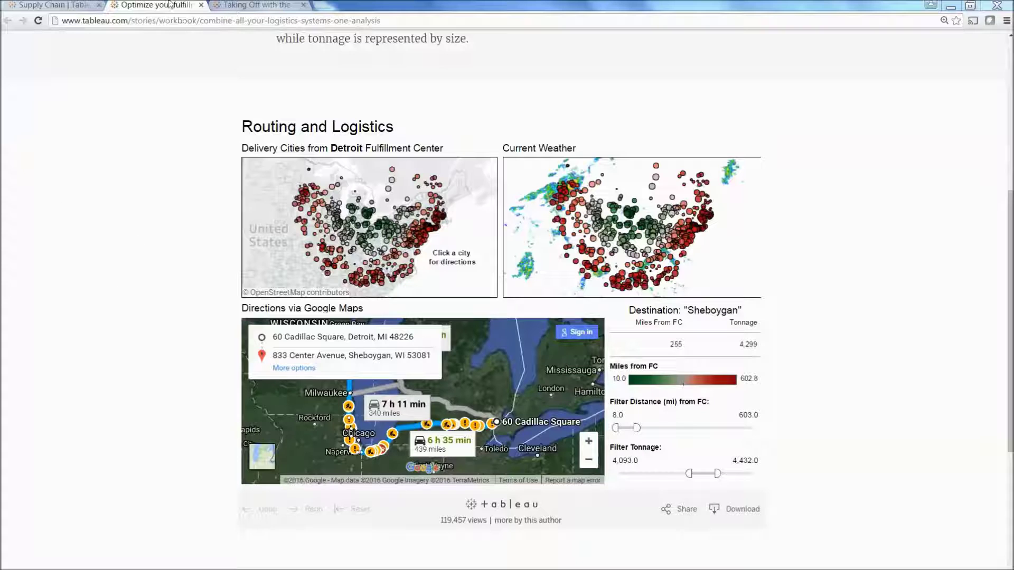
key(alt+Tab)
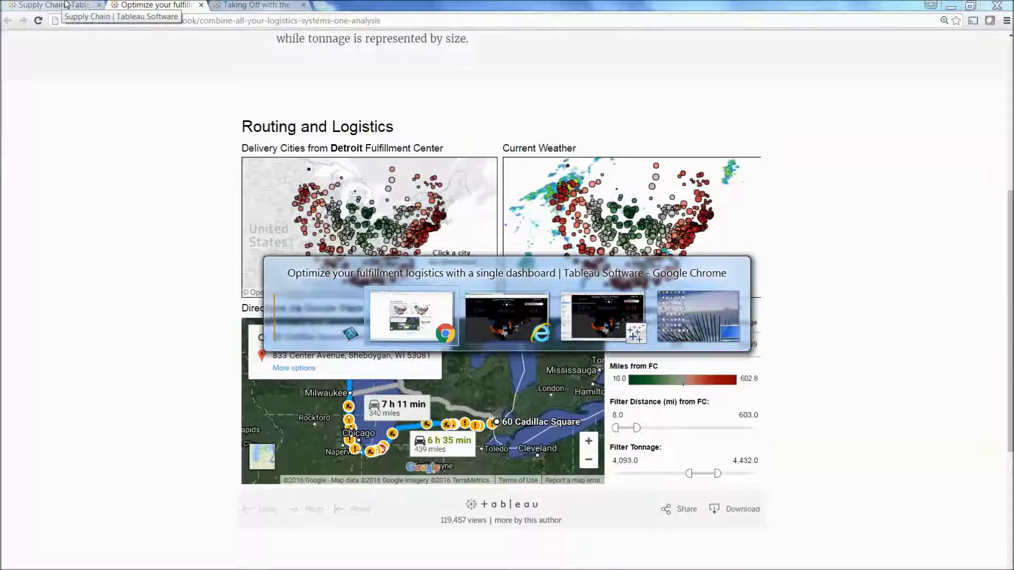
- Bring the Tableau Server dashboard forward and toggle its site header open and closed
key(alt+Tab)
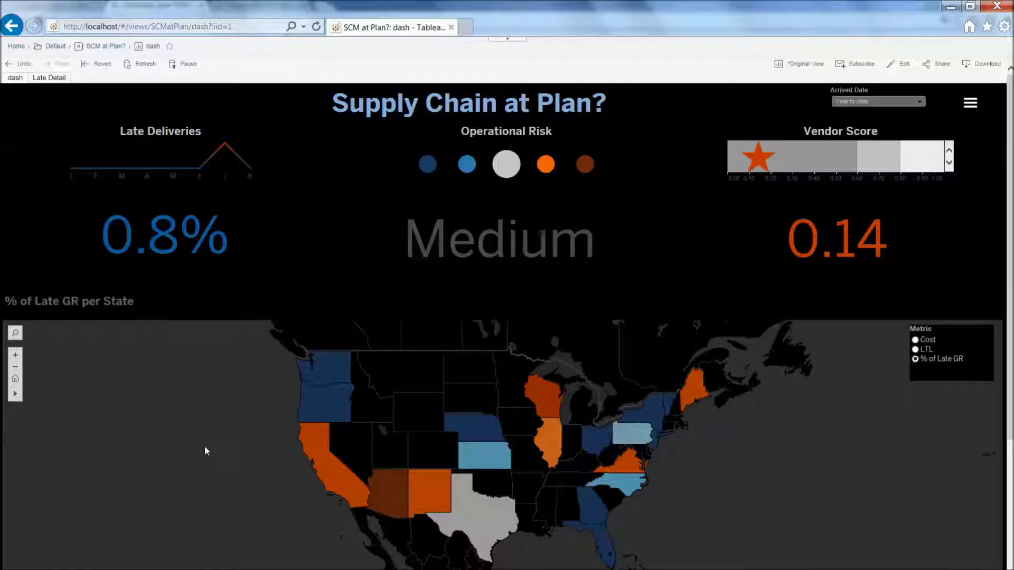
click(507, 40)
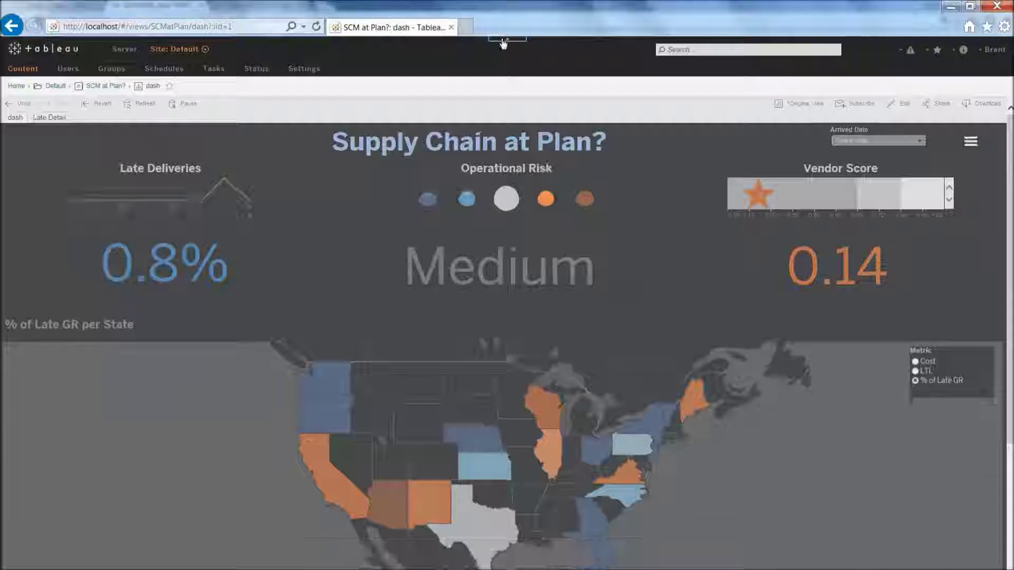
click(505, 39)
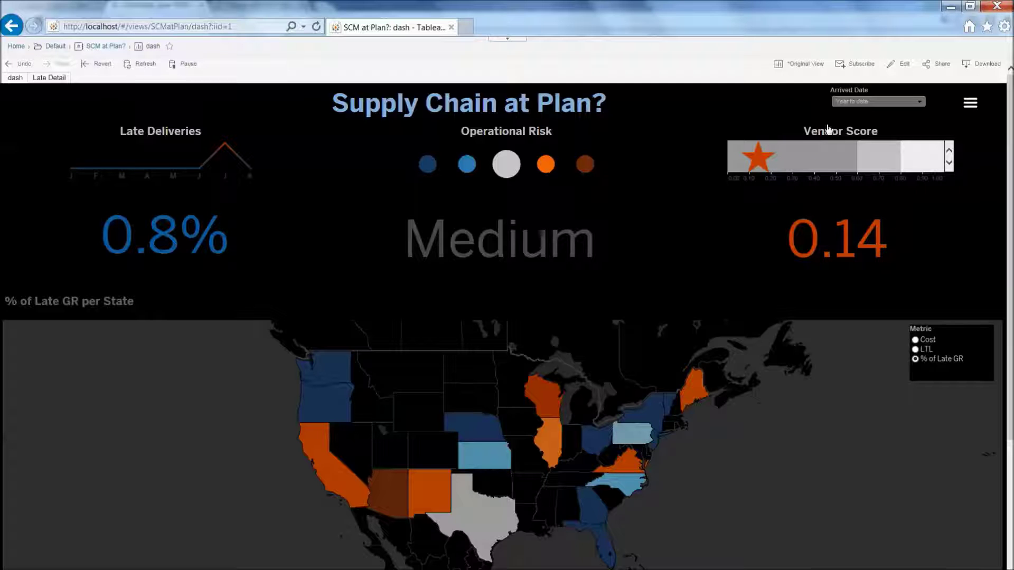
- Read the KPI tile tooltips, then open the Late Goods Received Detail view
mouse_move(267, 277)
mouse_move(527, 205)
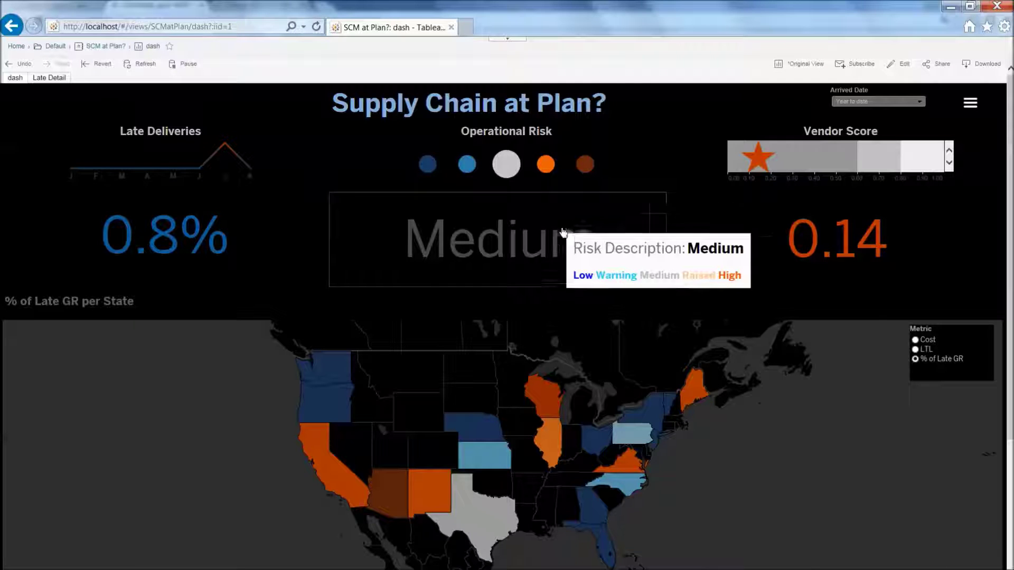
mouse_move(780, 172)
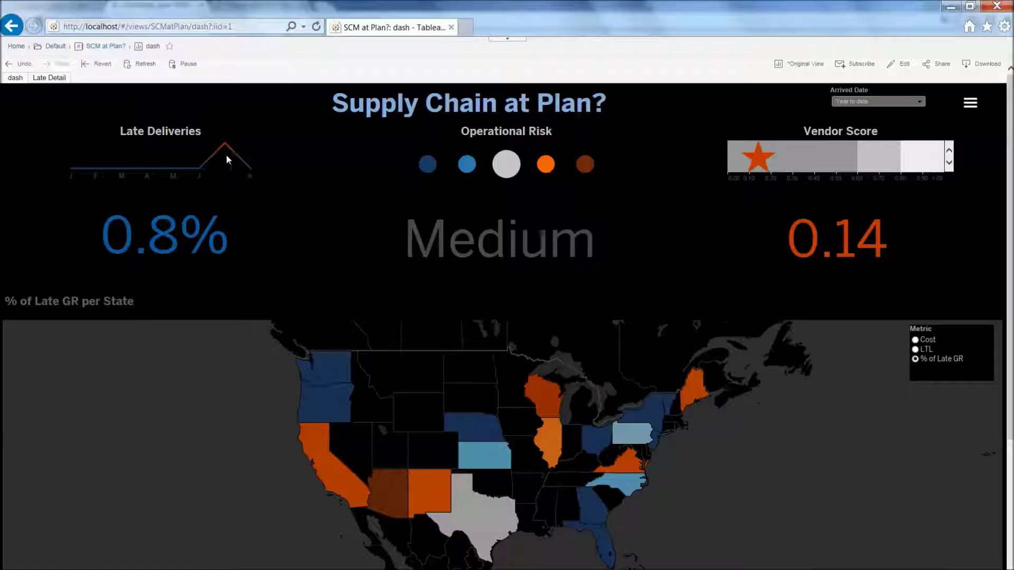
mouse_move(199, 232)
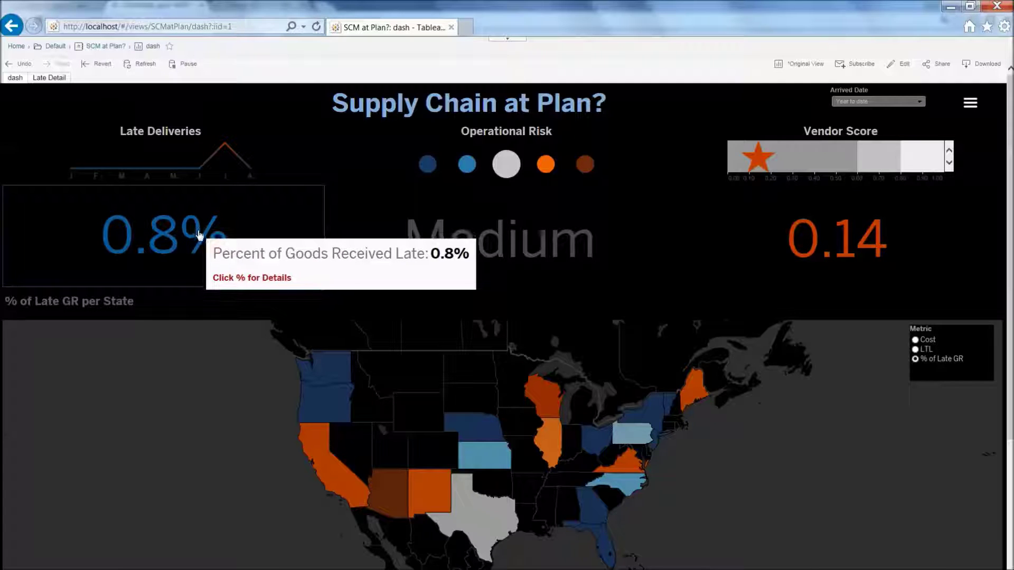
click(200, 232)
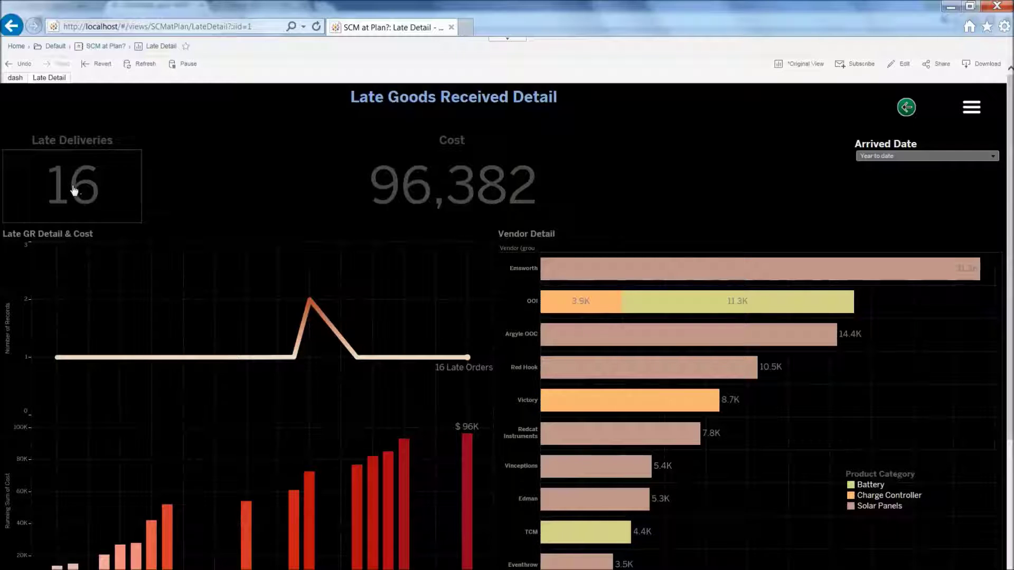
mouse_move(458, 181)
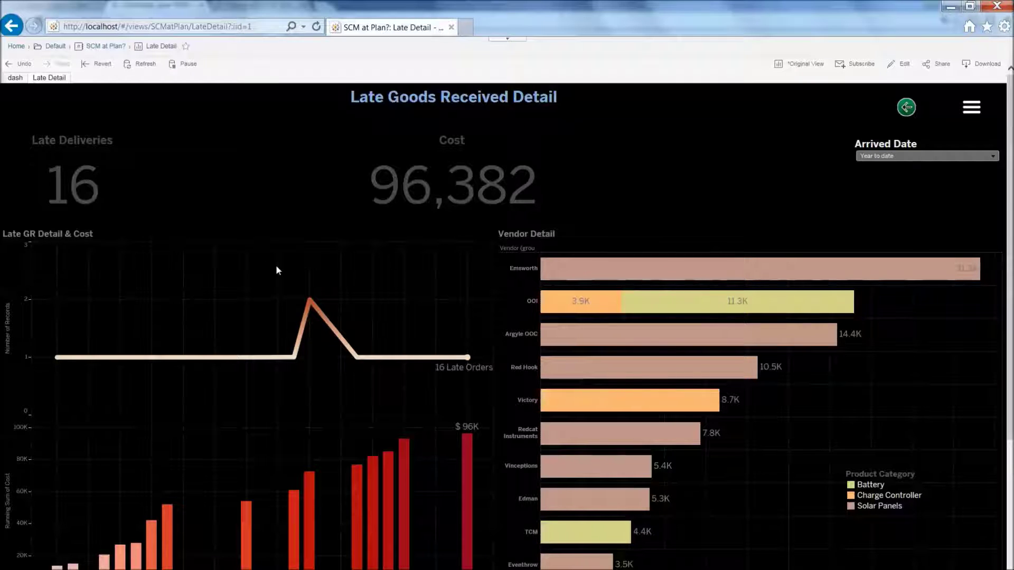
drag(285, 302, 479, 391)
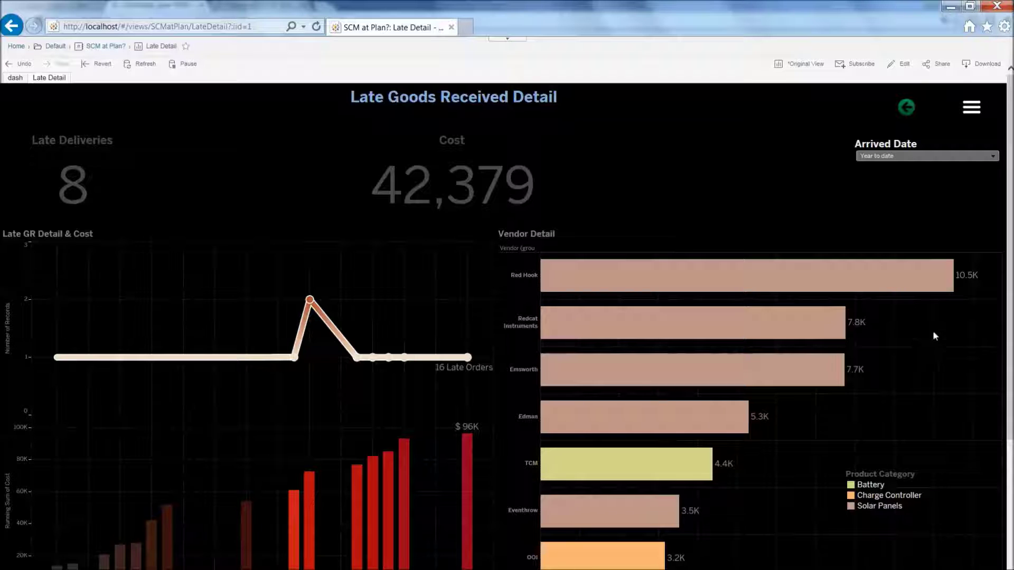
click(906, 107)
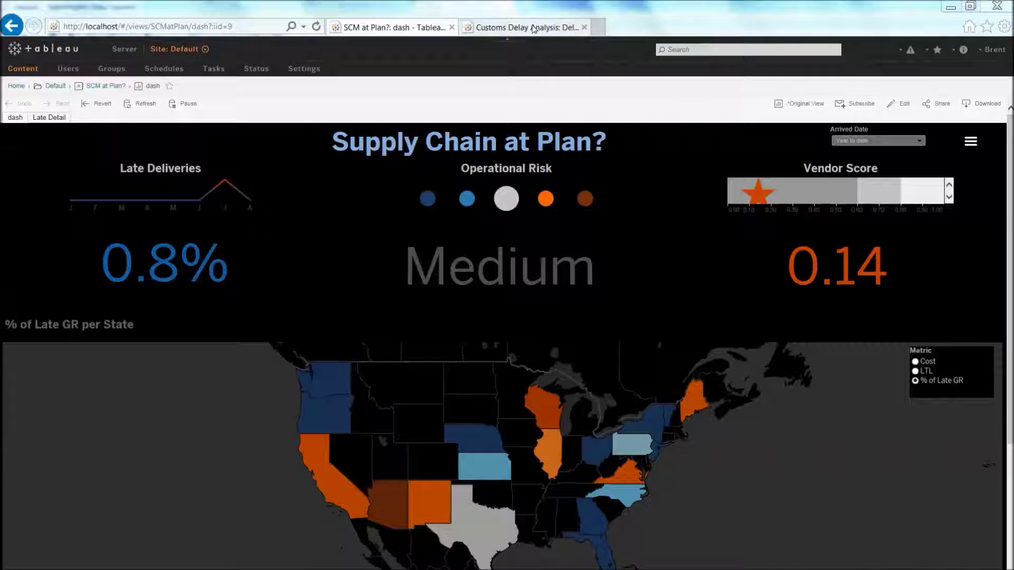
- Switch to the Customs Delay Analysis view, scroll through it, and pick a different city in the City filter
click(532, 27)
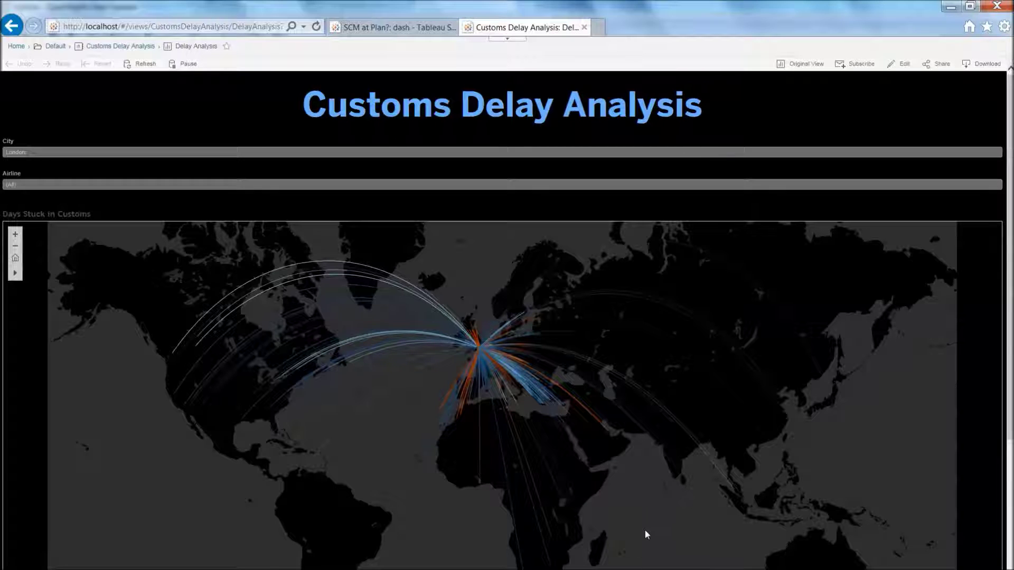
scroll(1004, 317, down, 2)
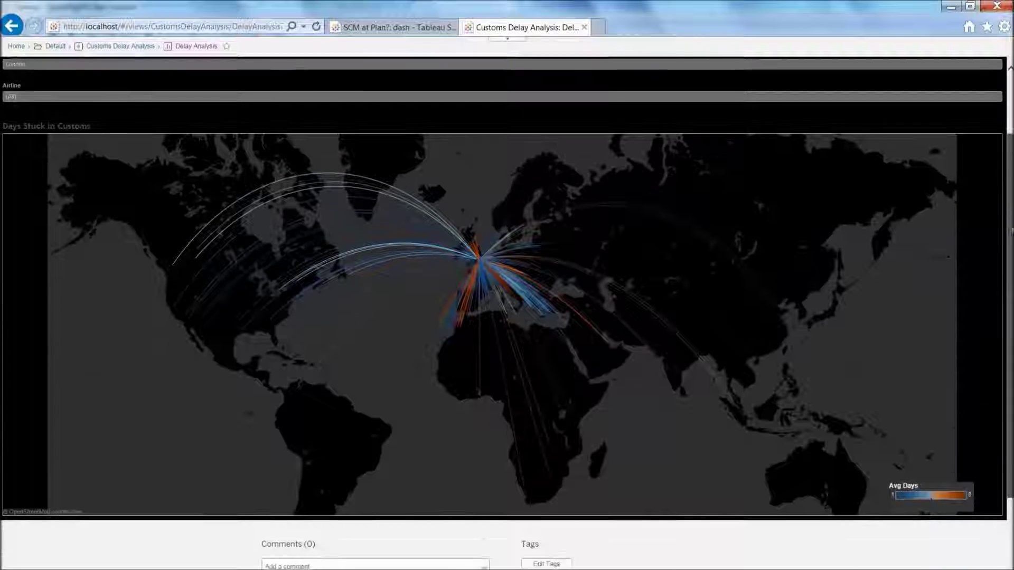
scroll(507, 316, up, 1)
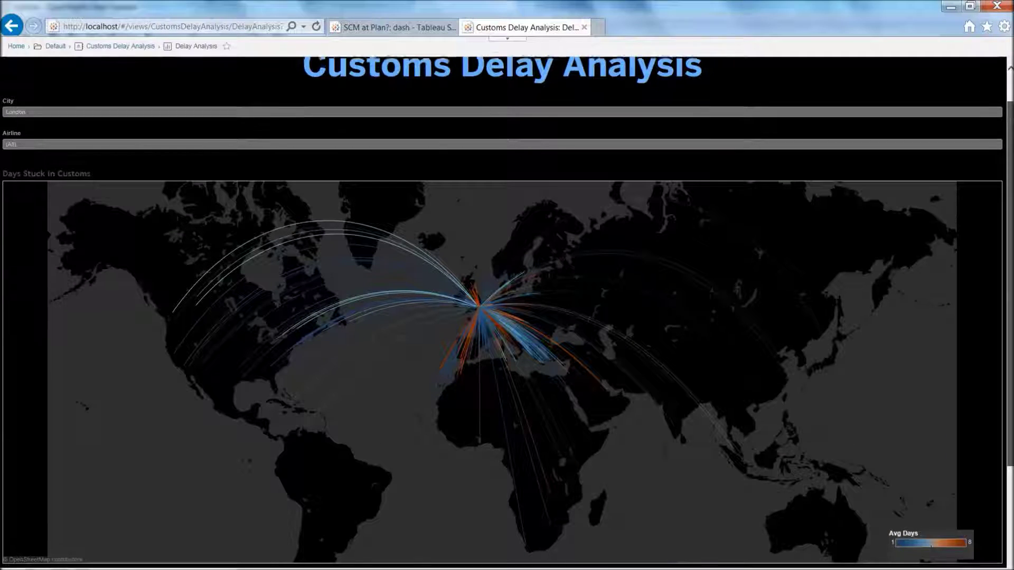
scroll(881, 214, up, 2)
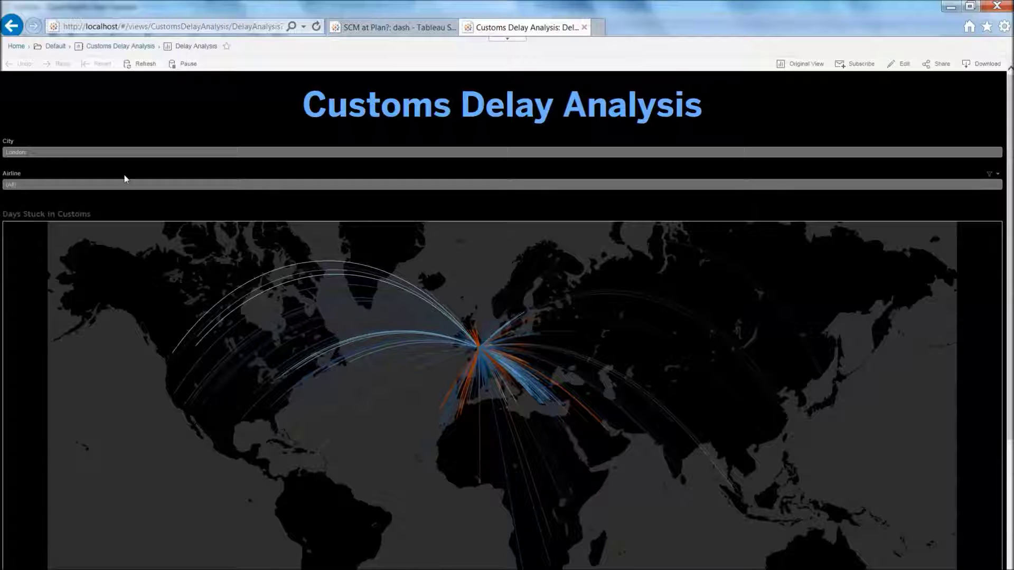
click(120, 156)
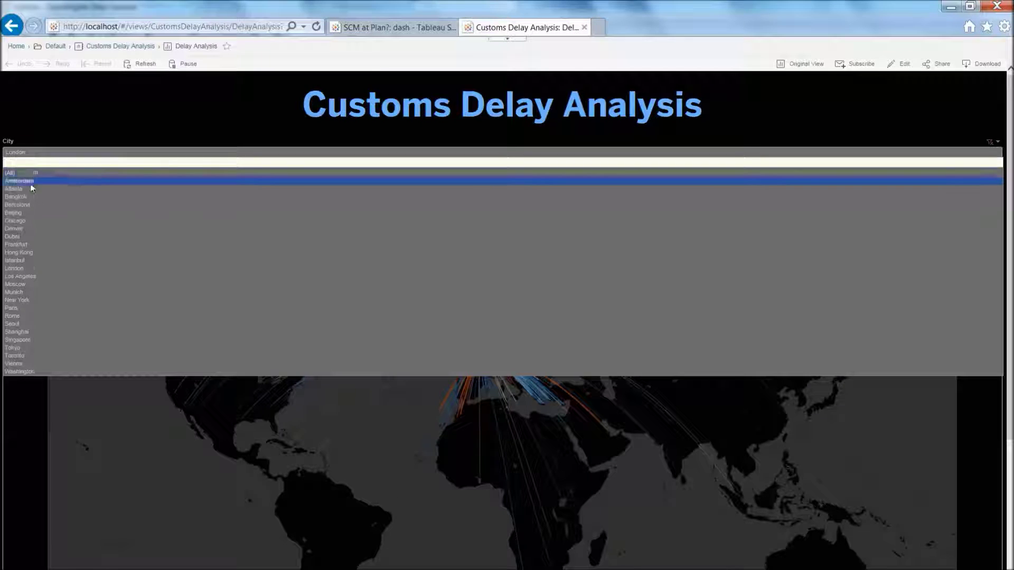
click(24, 197)
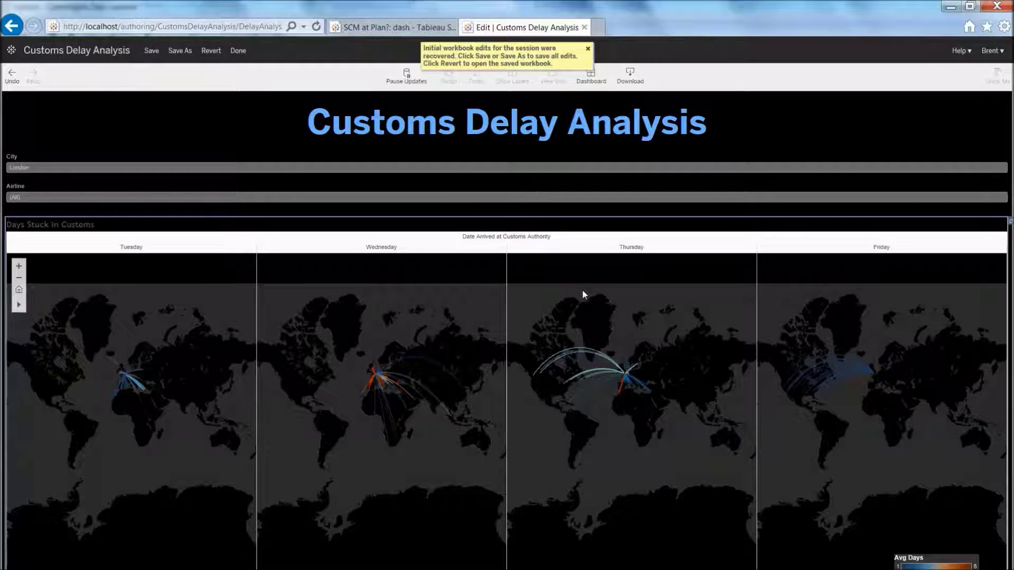
- On the map's worksheet, replace WEEKDAY on Columns with Date Arrived at Customs Authority
click(1009, 221)
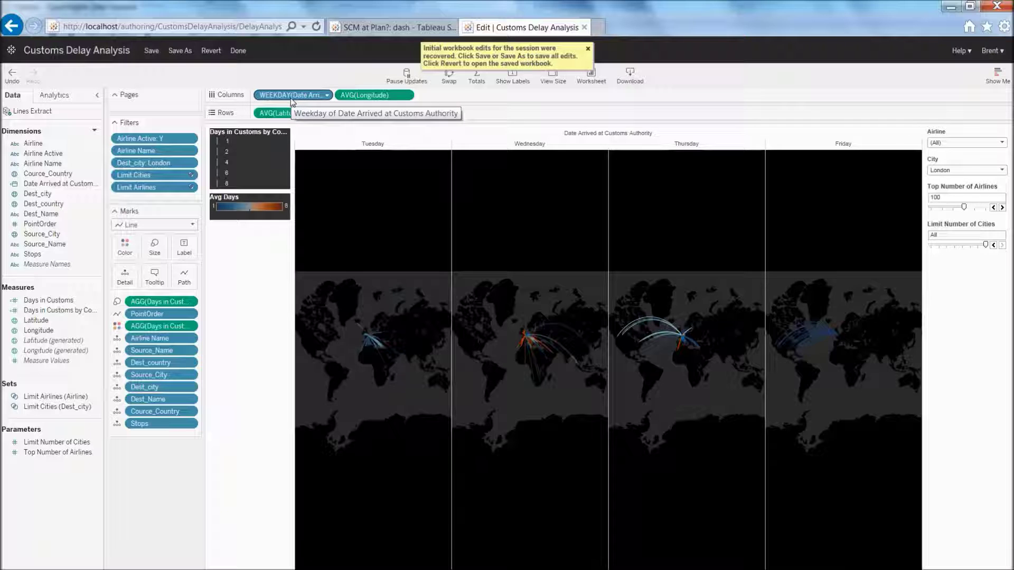
drag(292, 95, 53, 520)
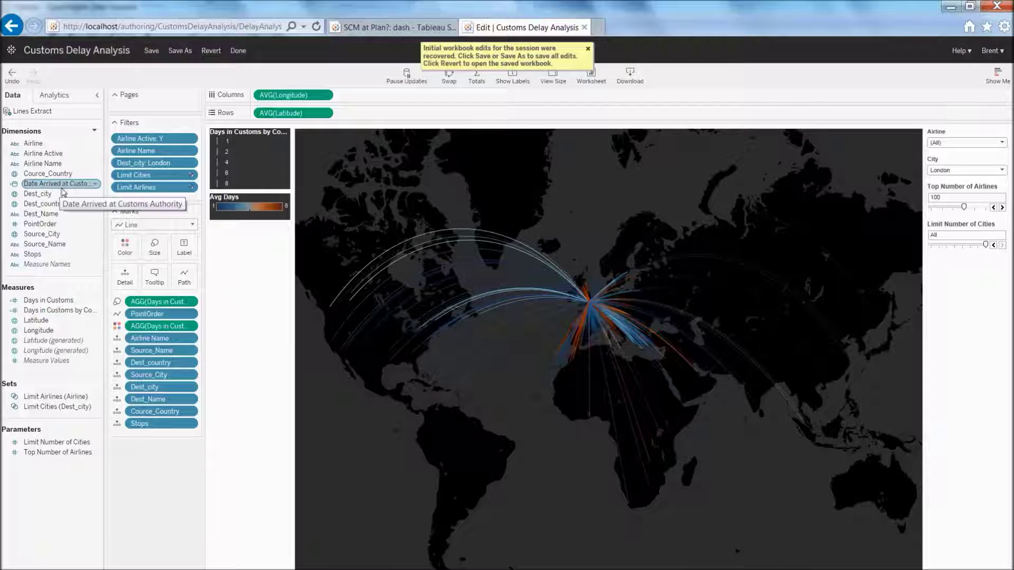
drag(58, 183, 255, 102)
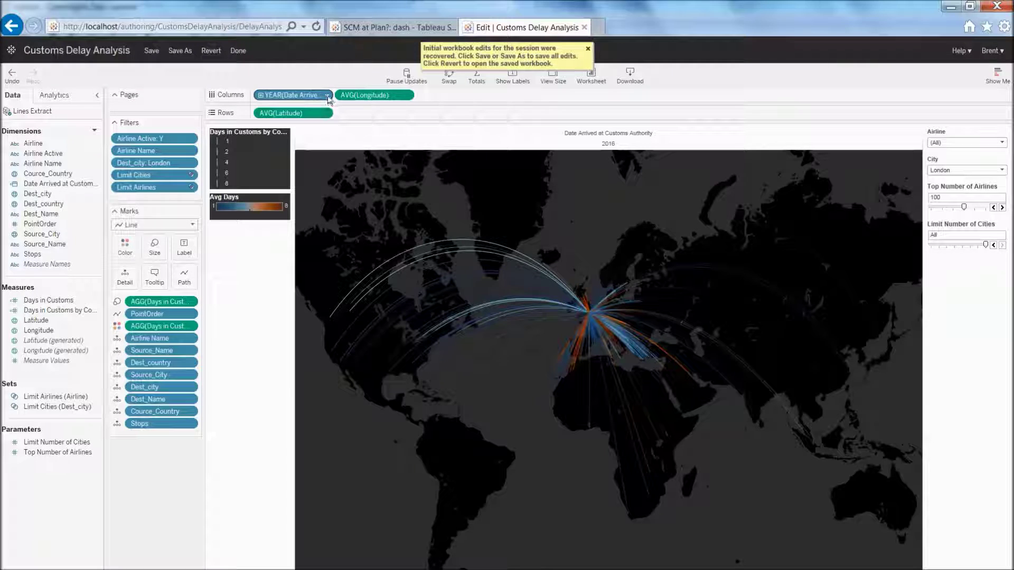
- Set the Date Arrived at Customs Authority pill to Day, then to Weekday
click(328, 95)
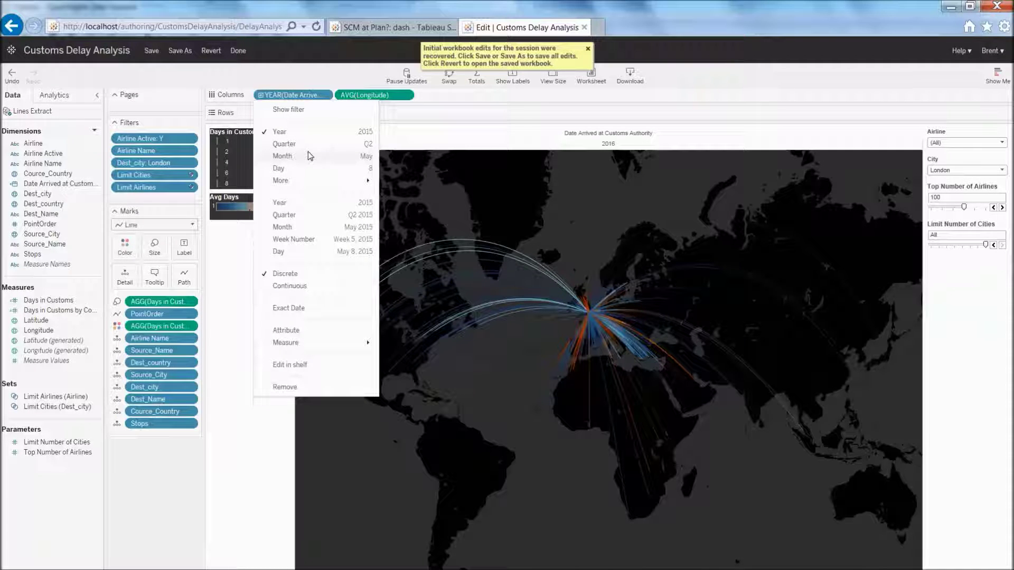
mouse_move(317, 179)
click(318, 169)
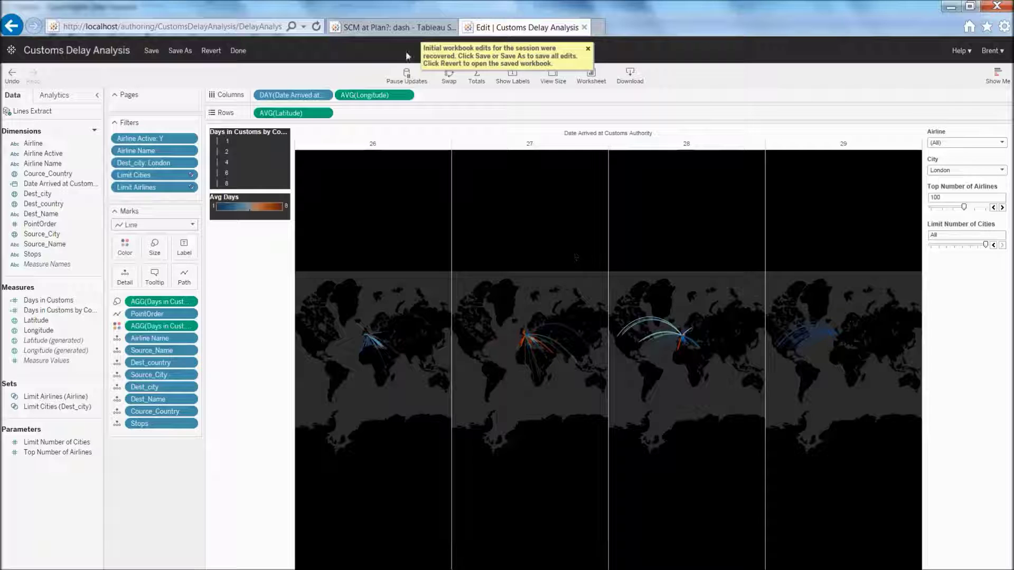
click(326, 97)
mouse_move(323, 182)
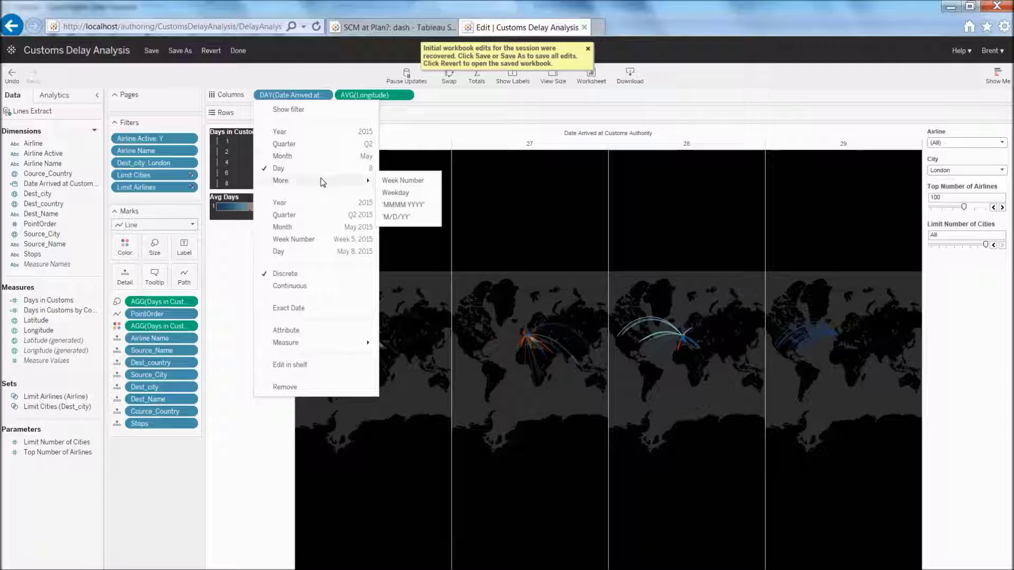
click(424, 193)
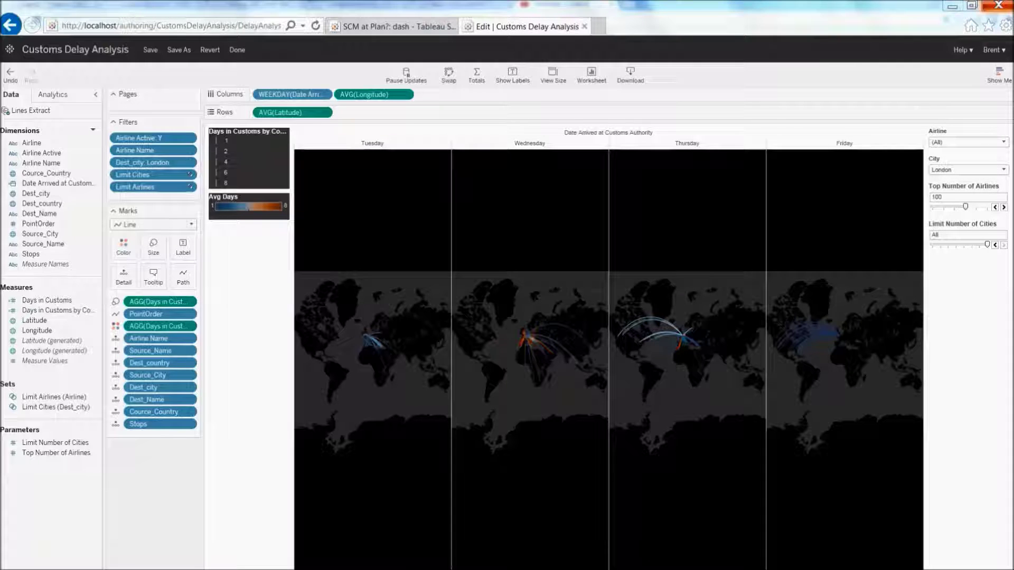
- Switch to the Chrome window showing the YouTube talk by Tableau's CEO
key(alt+Tab)
key(alt+Tab)
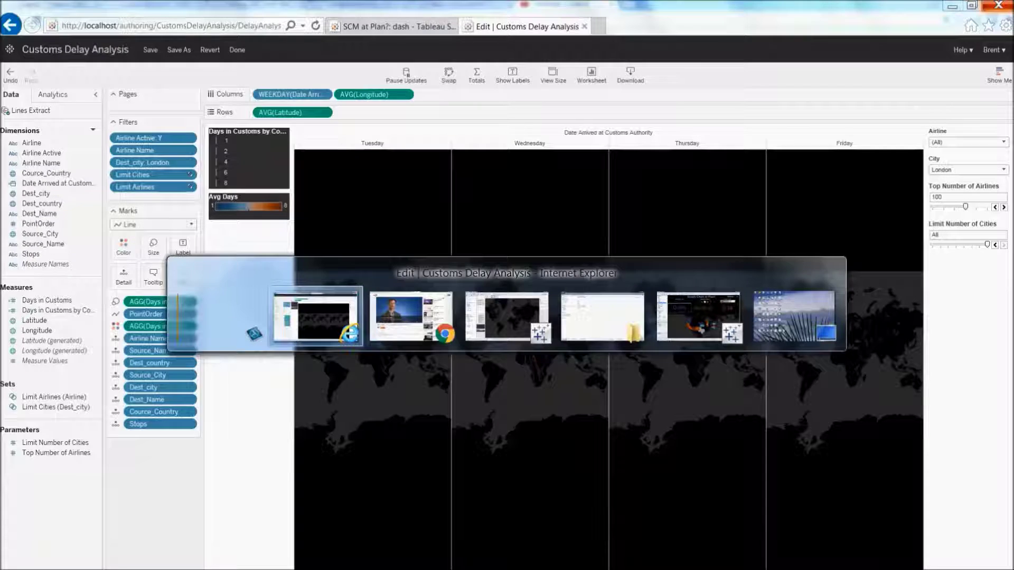